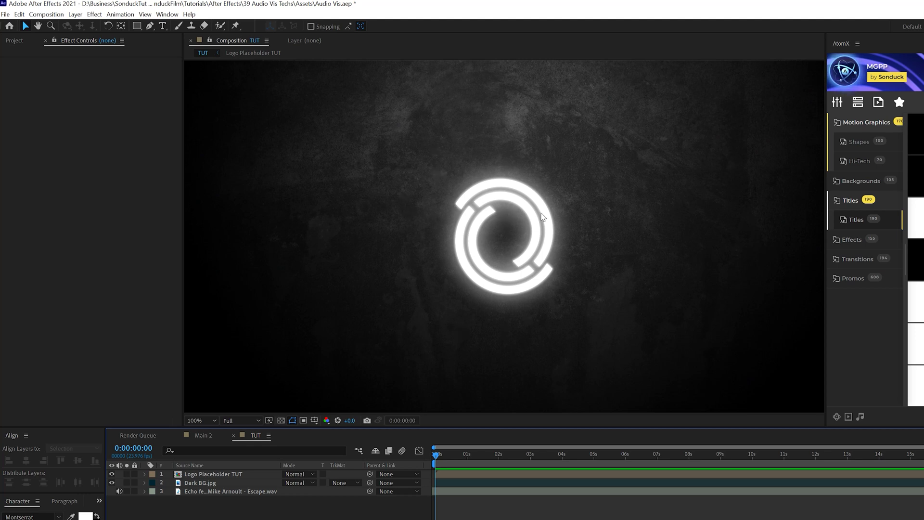
# - Check the finished Main 2 composition for reference, then return to the TUT composition
pyautogui.click(217, 491)
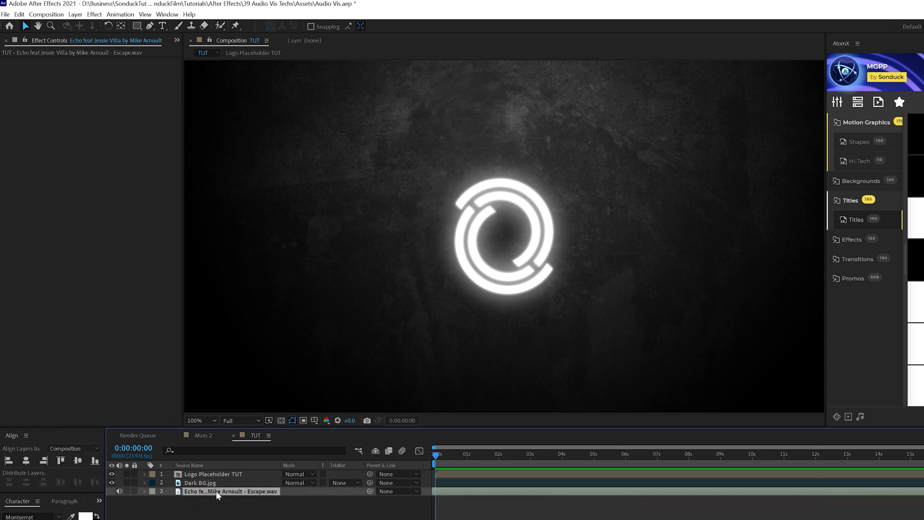
pyautogui.click(215, 508)
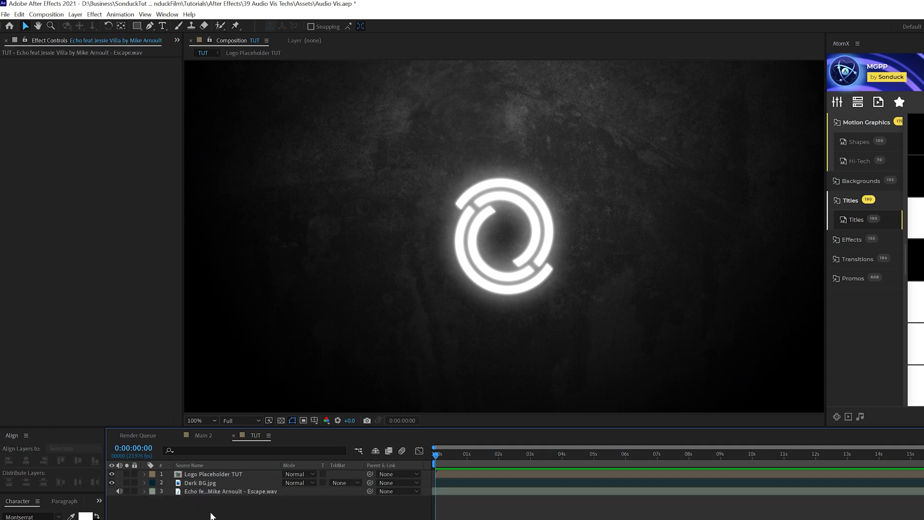
pyautogui.click(203, 435)
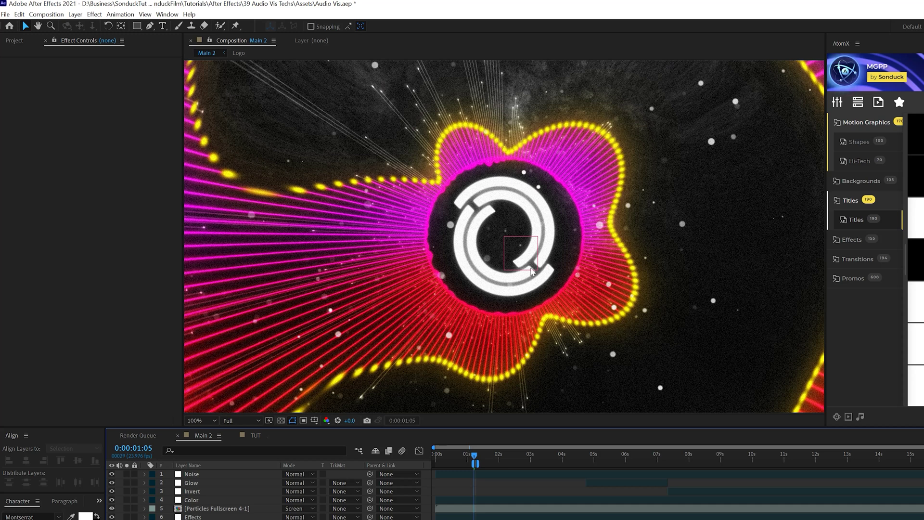
pyautogui.click(255, 435)
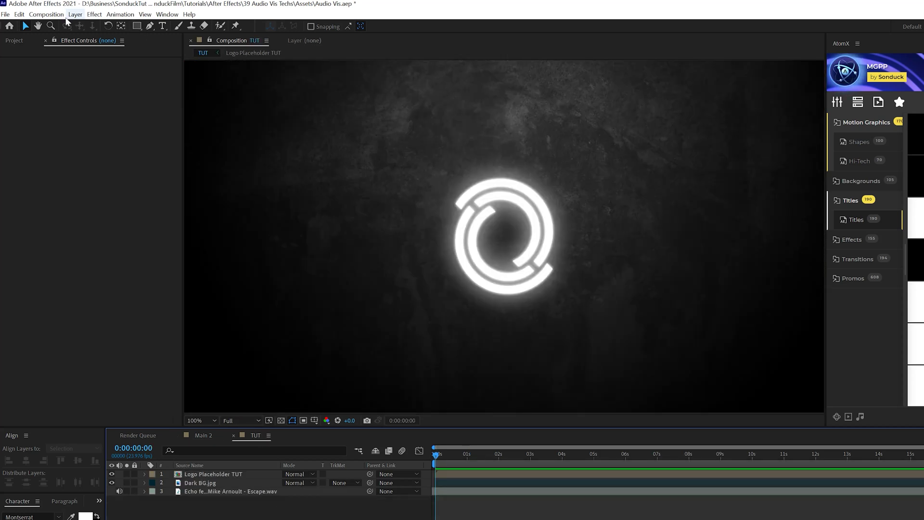
# - Create a solid named 'Waveform' with locked aspect, scaled larger than the composition
pyautogui.click(68, 14)
pyautogui.moveTo(144, 25)
pyautogui.click(249, 33)
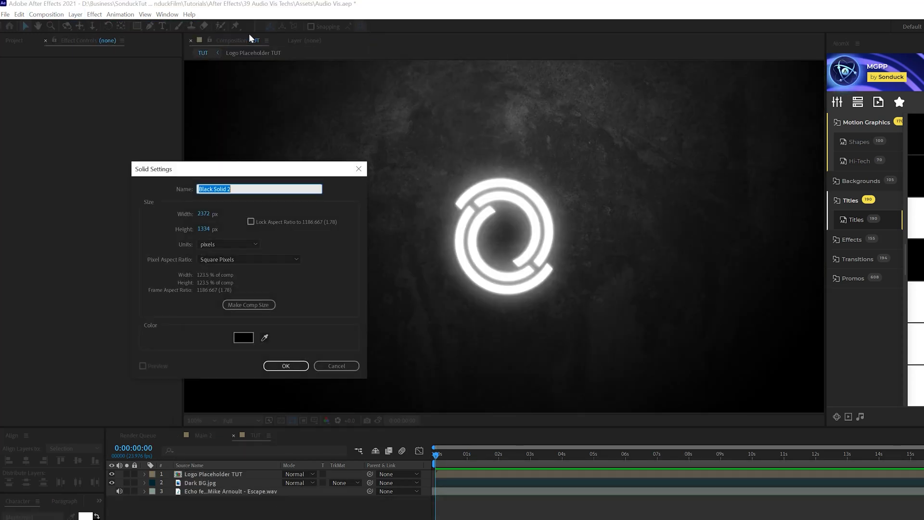
pyautogui.write('Waveform')
pyautogui.click(250, 221)
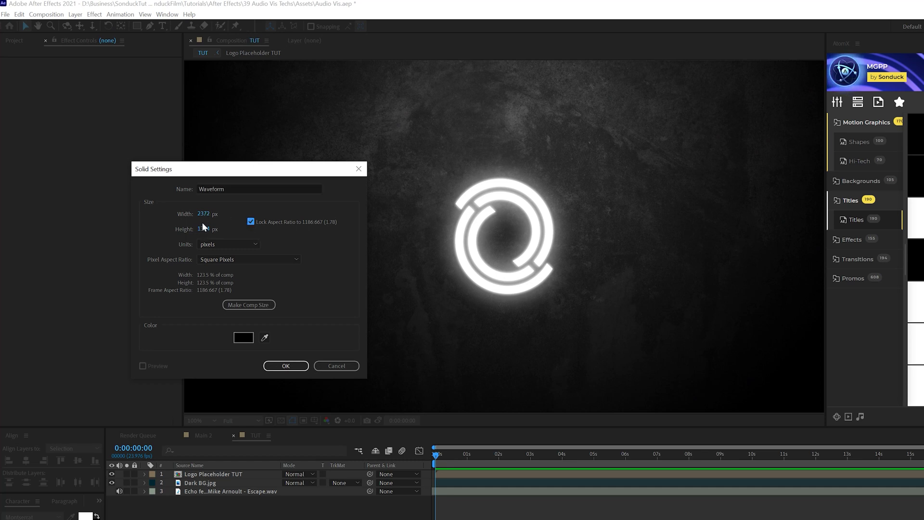
pyautogui.moveTo(204, 215); pyautogui.dragTo(283, 218)
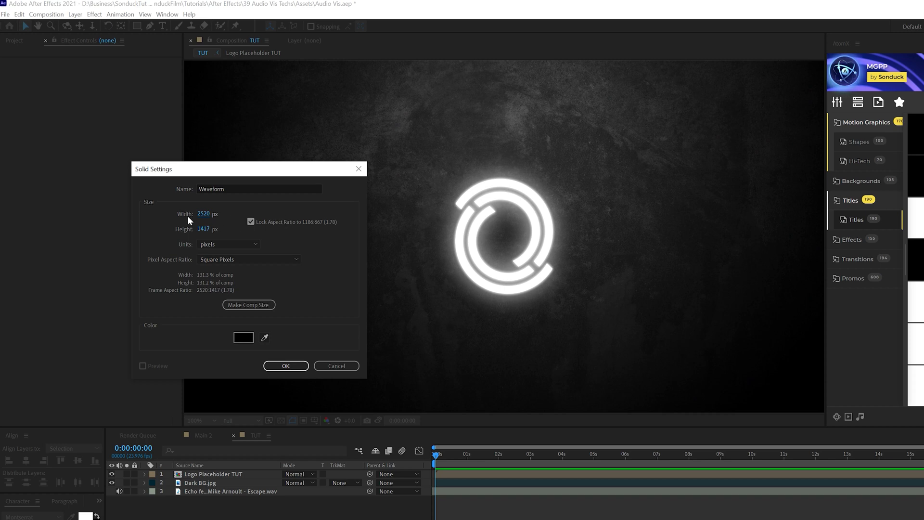
pyautogui.click(285, 367)
# - Apply Audio Spectrum to Waveform with the music track as its Audio Layer
pyautogui.click(94, 14)
pyautogui.moveTo(106, 156)
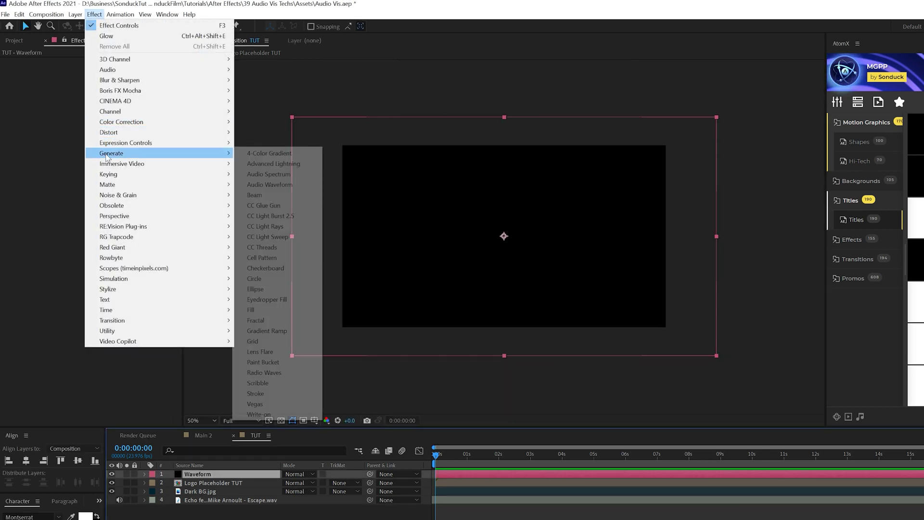
pyautogui.click(268, 175)
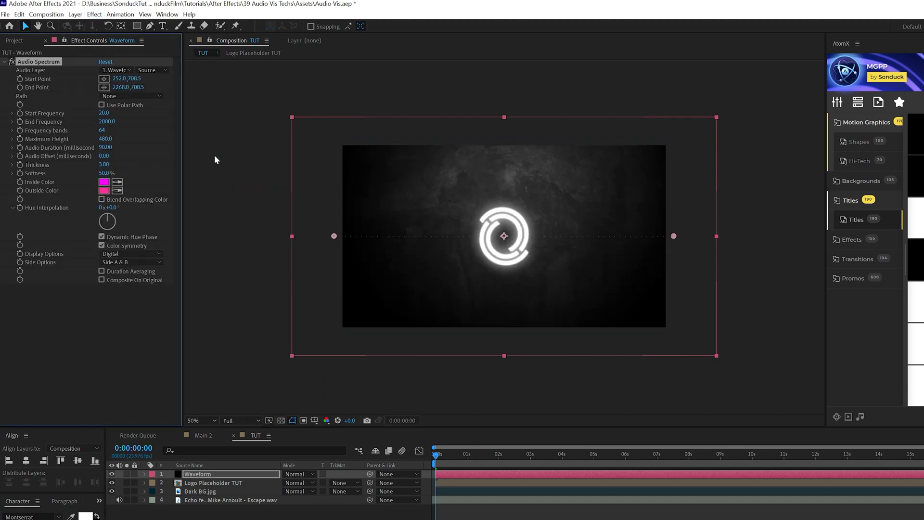
pyautogui.press('/')
pyautogui.click(115, 72)
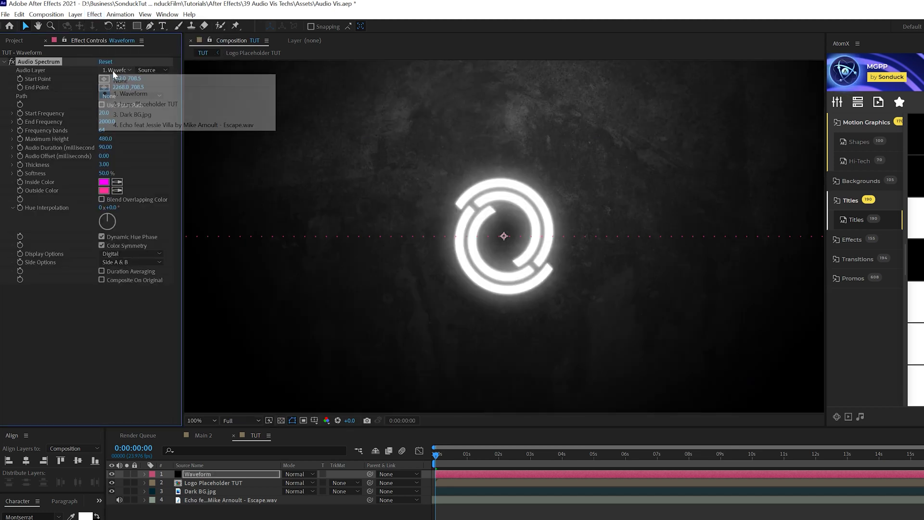
pyautogui.click(136, 125)
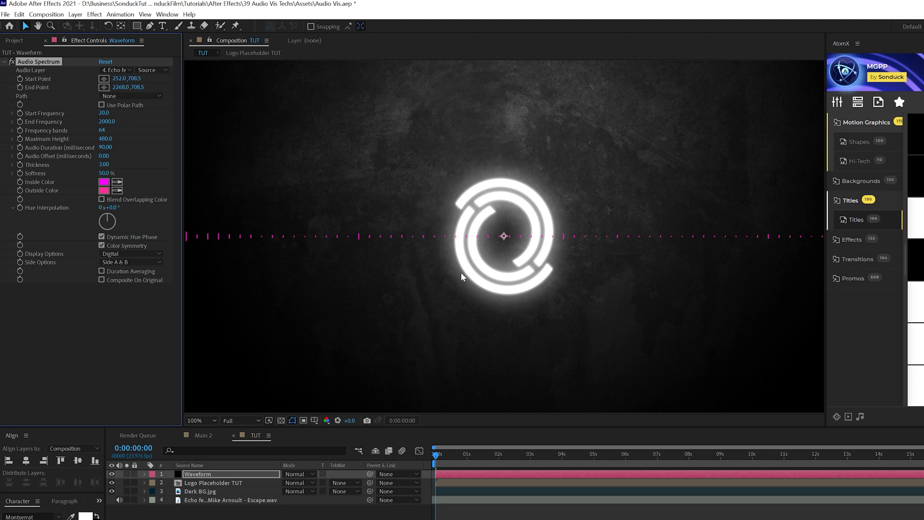
# - Draw a circular ellipse mask around the logo on the Waveform layer
pyautogui.click(143, 26)
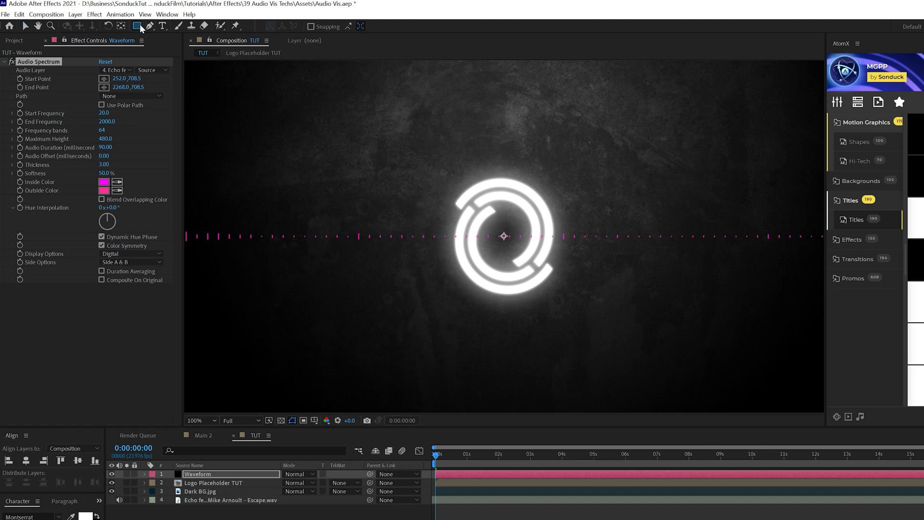
pyautogui.click(161, 27)
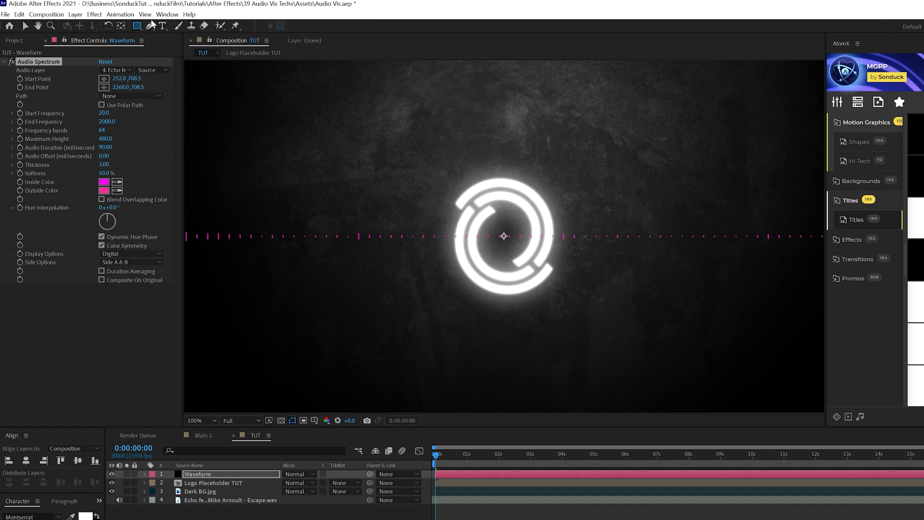
pyautogui.click(136, 26)
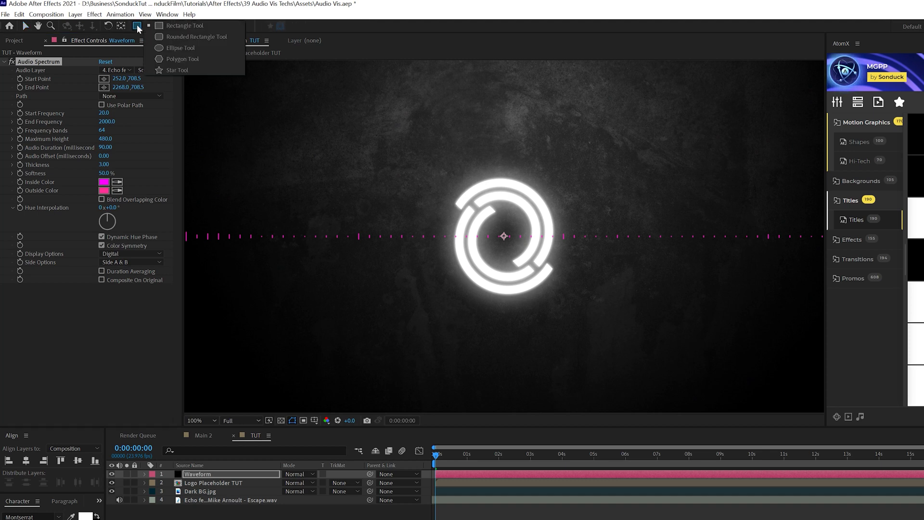
pyautogui.click(179, 48)
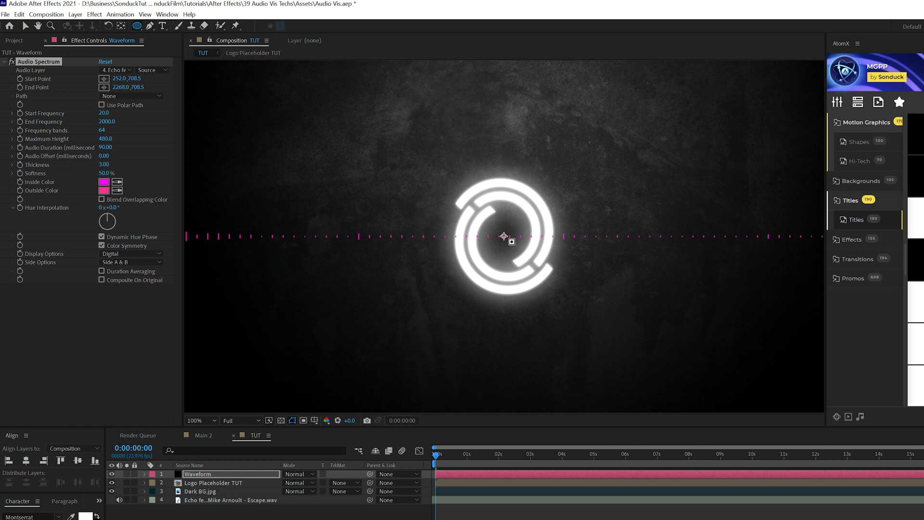
pyautogui.moveTo(504, 236); pyautogui.dragTo(570, 336)
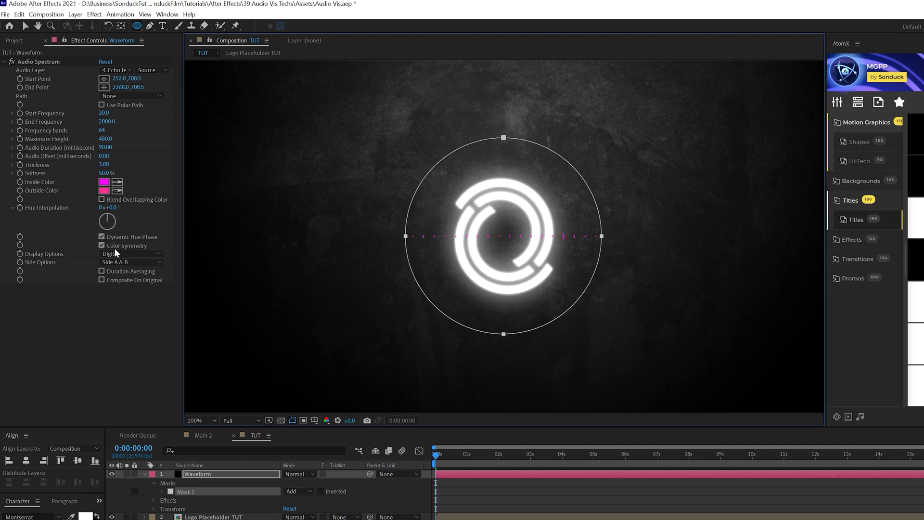
# - Set the Audio Spectrum Path to Mask 1, preview the ring, then switch to Main 2
pyautogui.click(156, 95)
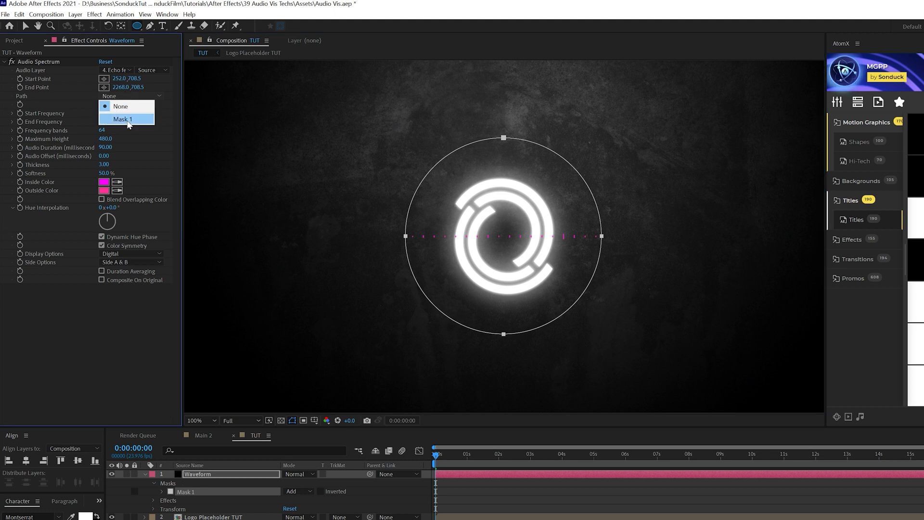
pyautogui.click(122, 119)
pyautogui.press('space')
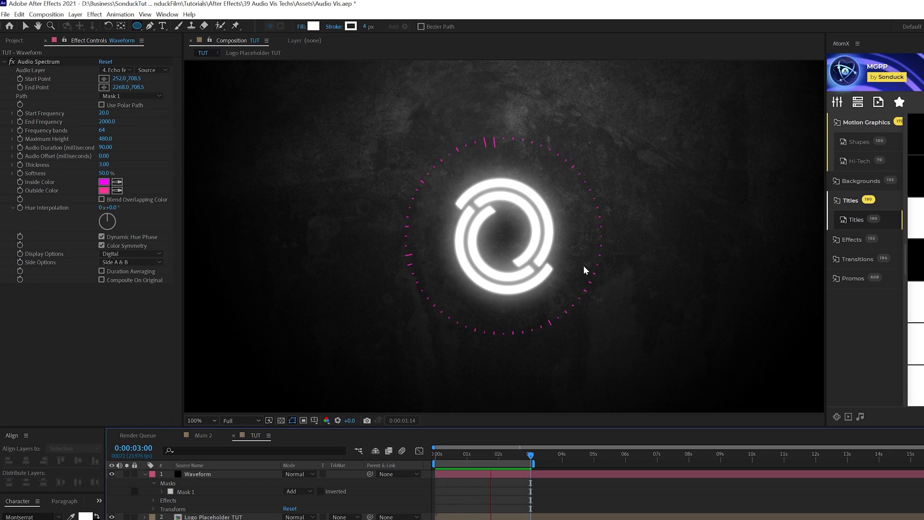
pyautogui.press('v')
pyautogui.click(203, 436)
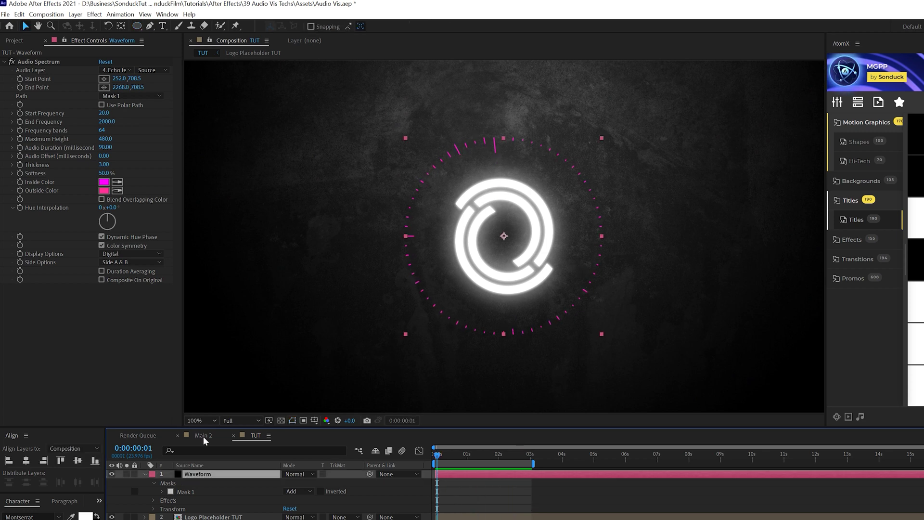
# - Compare with Main 2, then raise Frequency Bands to 149 in TUT
pyautogui.click(203, 436)
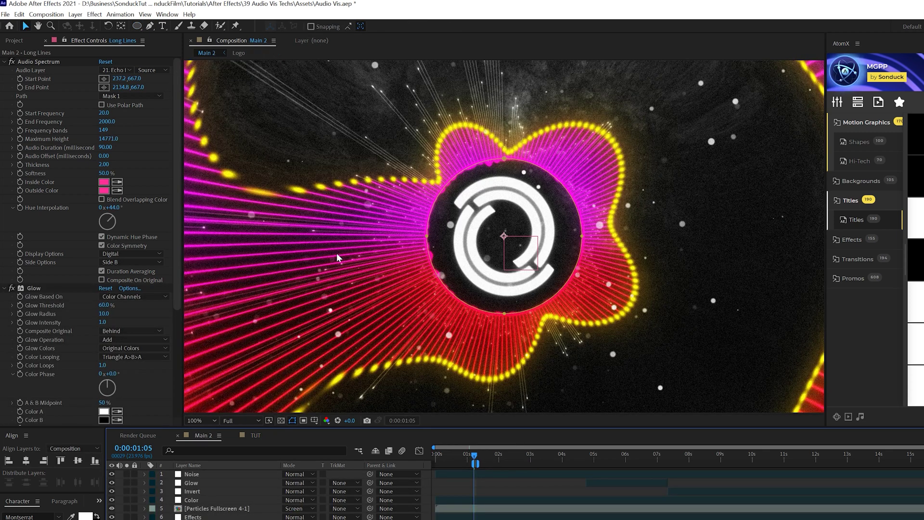
pyautogui.click(259, 436)
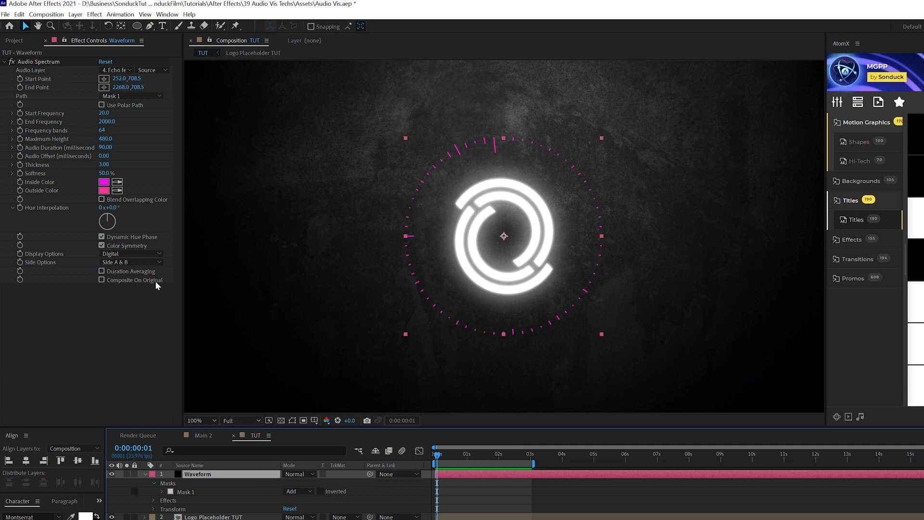
pyautogui.moveTo(103, 130); pyautogui.dragTo(149, 136)
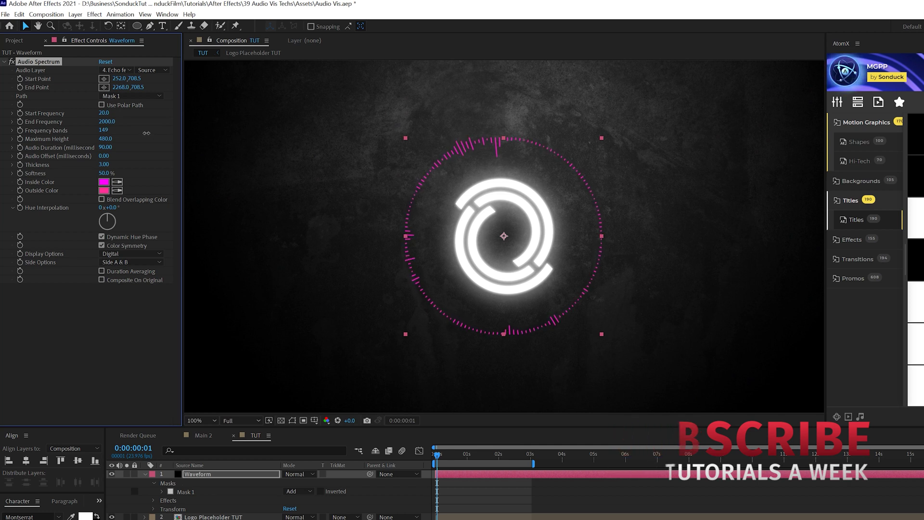
# - Set Mask 1 mode to None, Side Options to Side B, and Maximum Height to 4360
pyautogui.click(295, 492)
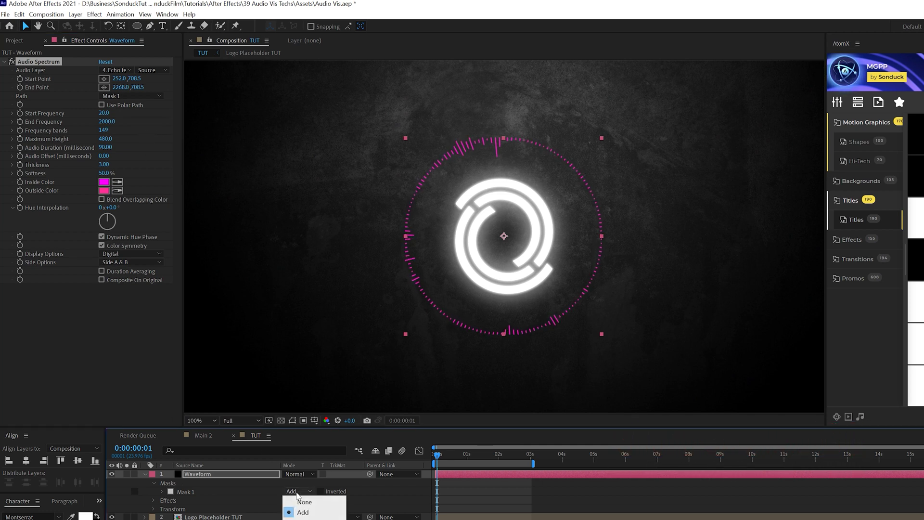
pyautogui.click(297, 499)
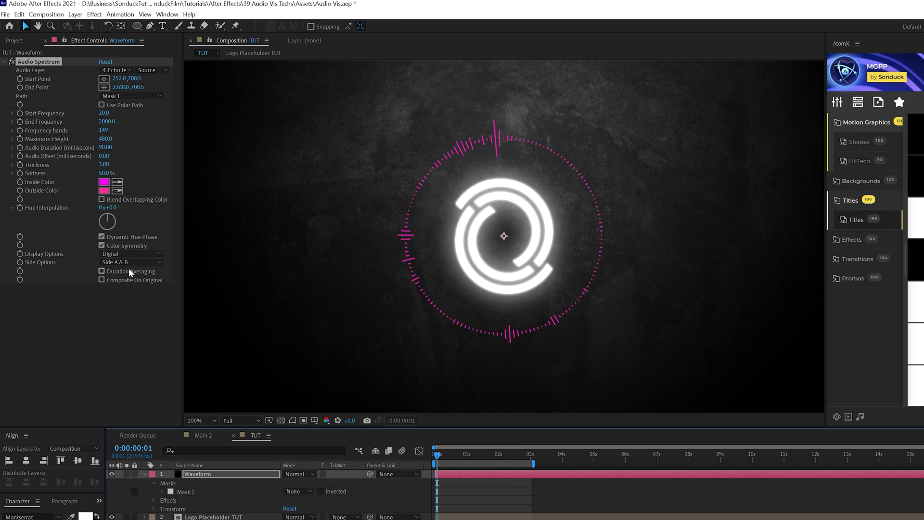
pyautogui.click(108, 262)
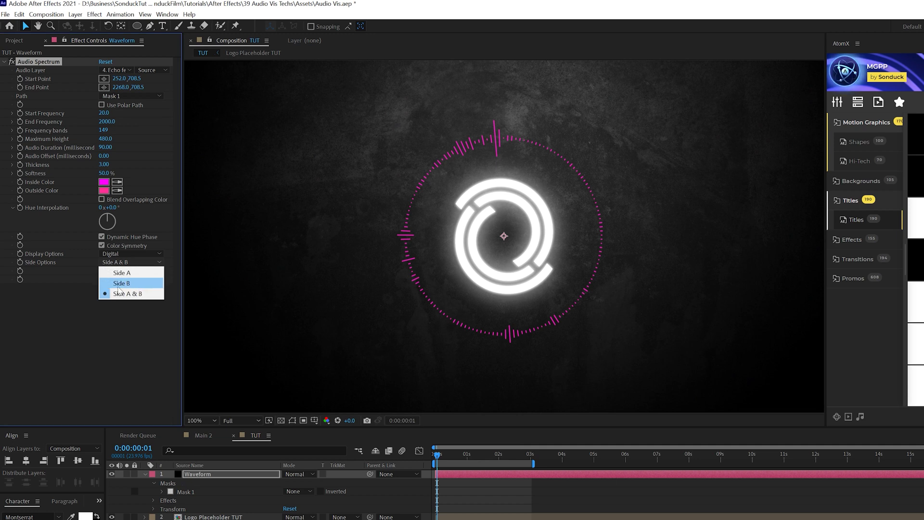
pyautogui.click(117, 283)
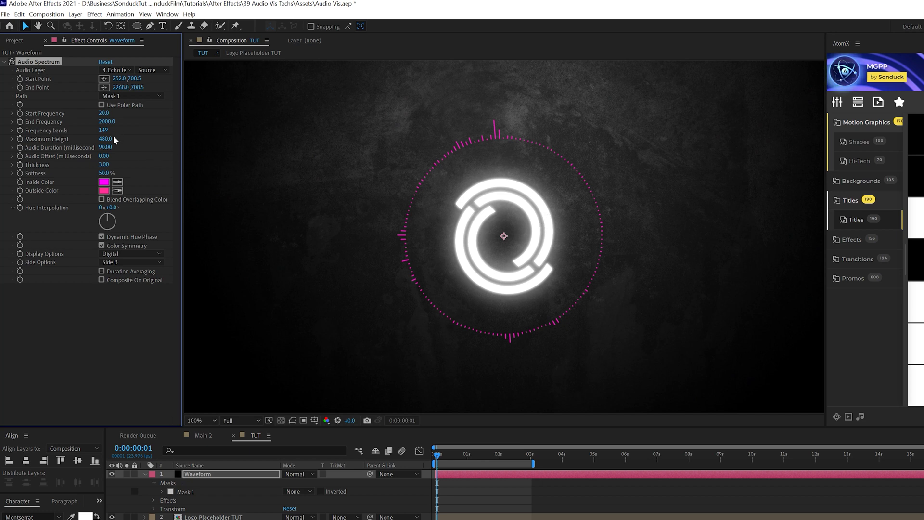
pyautogui.moveTo(113, 139); pyautogui.dragTo(299, 154)
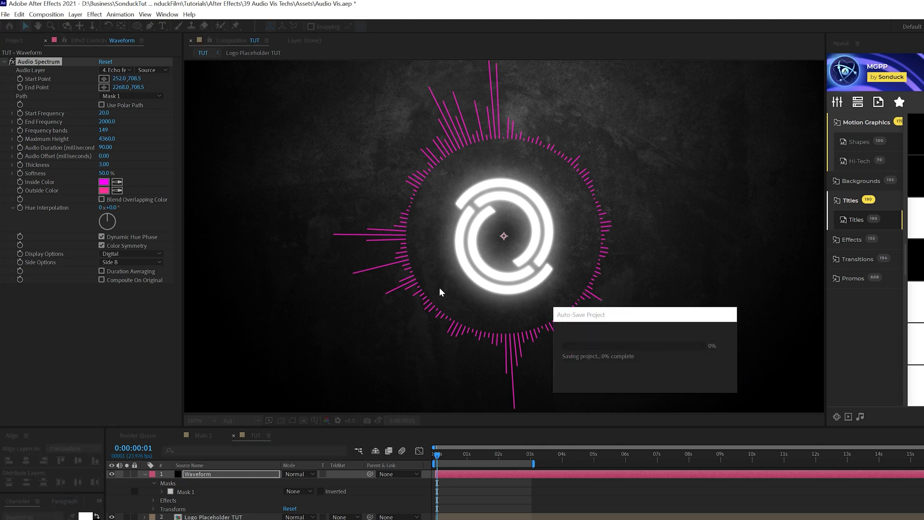
# - Try shrinking Waveform to 70% scale, undo back to 100%, and view at 100%
pyautogui.press(',')
pyautogui.press(',')
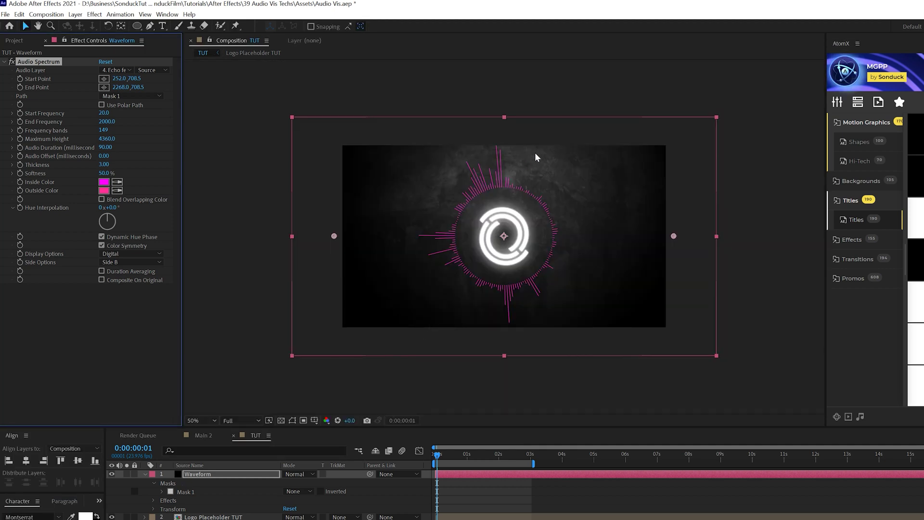
pyautogui.press('z')
pyautogui.press('s')
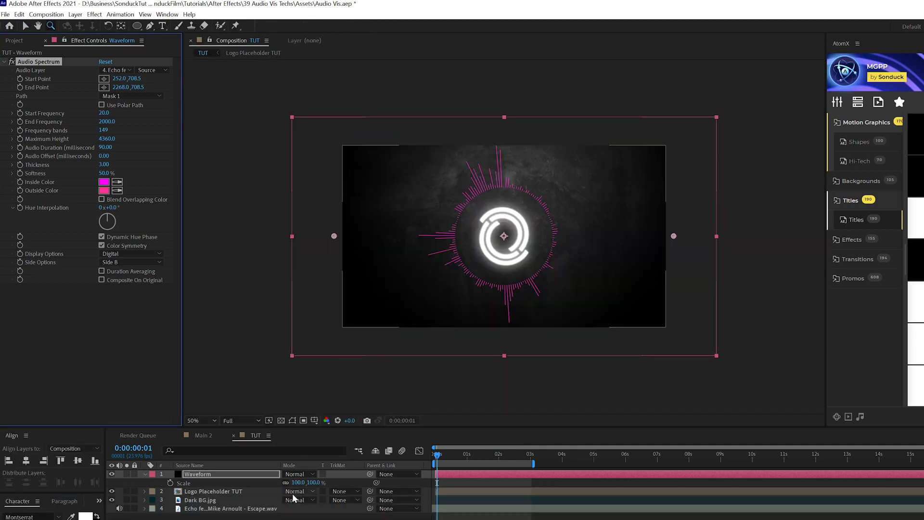
pyautogui.moveTo(297, 483); pyautogui.dragTo(285, 482)
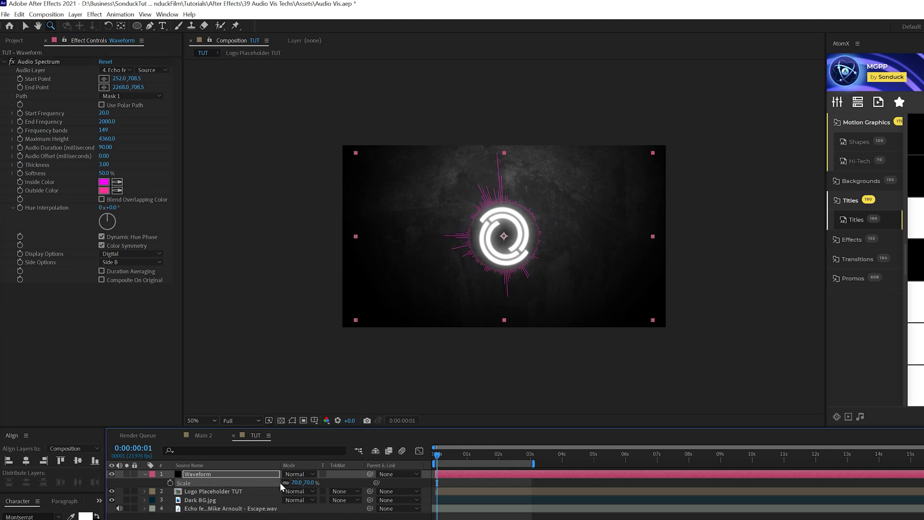
pyautogui.hotkey('ctrl', 'z')
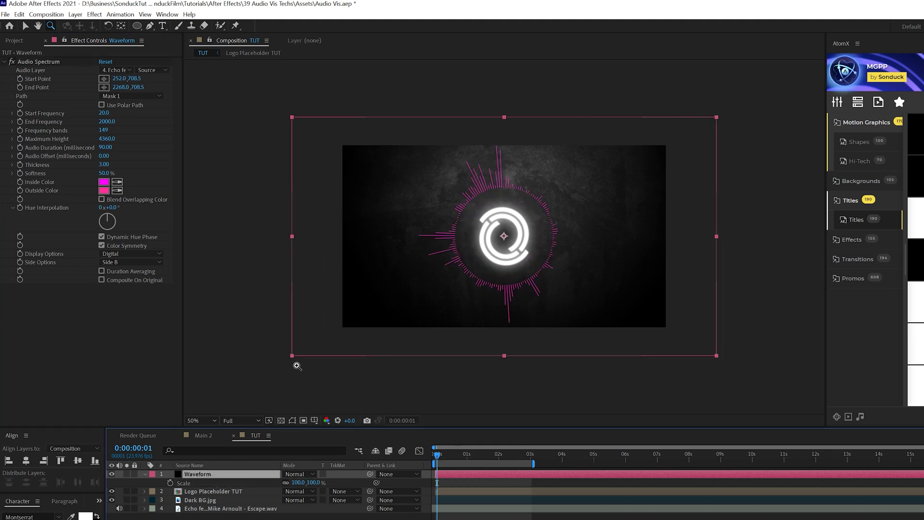
pyautogui.click(383, 268)
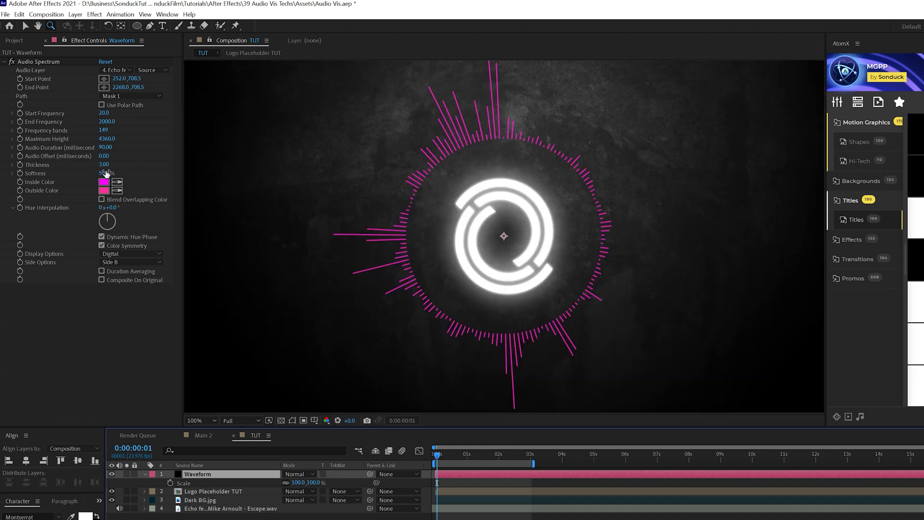
# - Set spectrum Thickness to 2 and match Inside Color to the pink Outside Color
pyautogui.click(104, 165)
pyautogui.write('2')
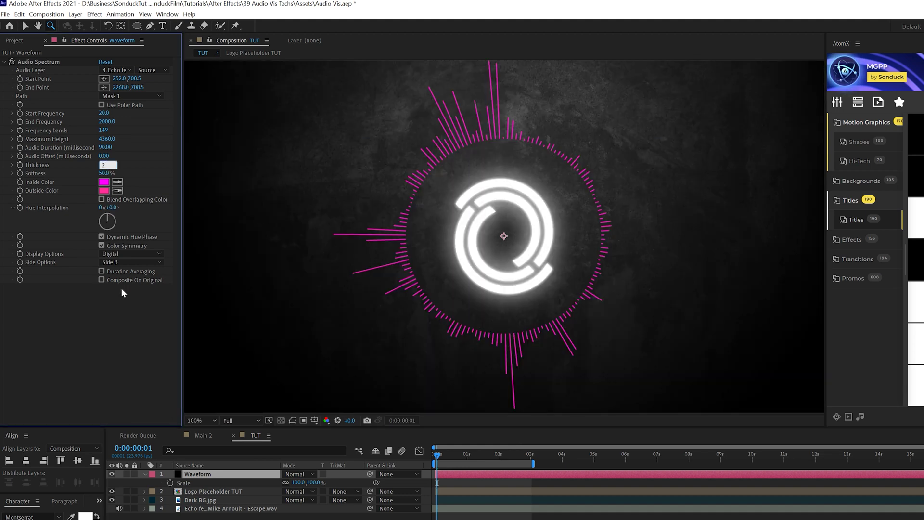
pyautogui.press('Return')
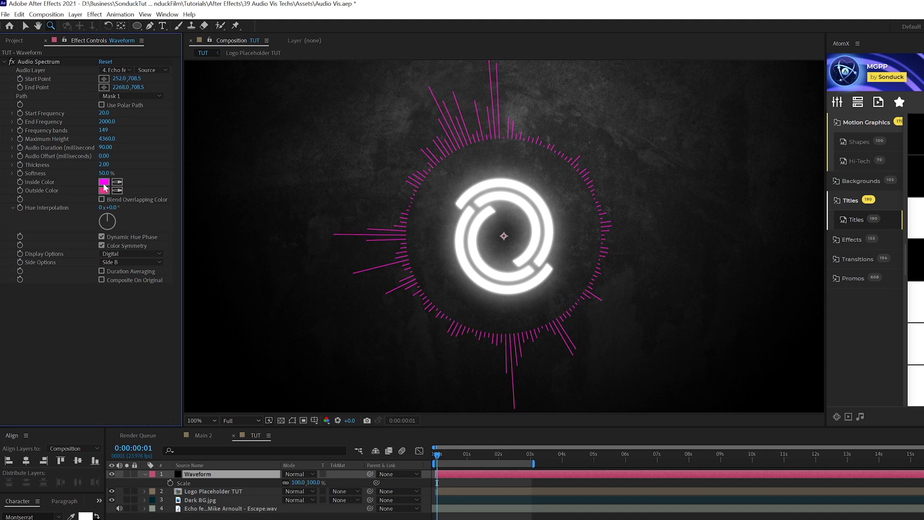
pyautogui.click(112, 184)
pyautogui.click(104, 191)
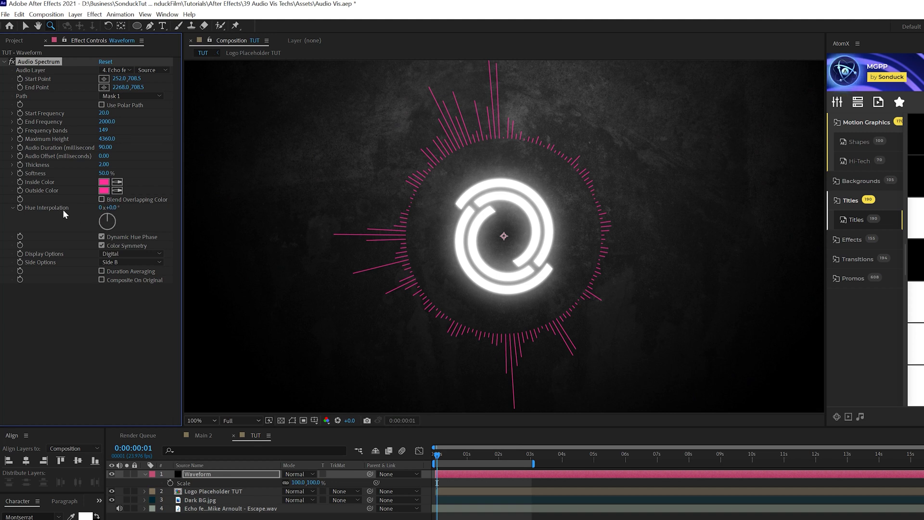
# - Set Hue Interpolation to 51° and turn on Duration Averaging
pyautogui.moveTo(111, 210); pyautogui.dragTo(133, 210)
pyautogui.press('v')
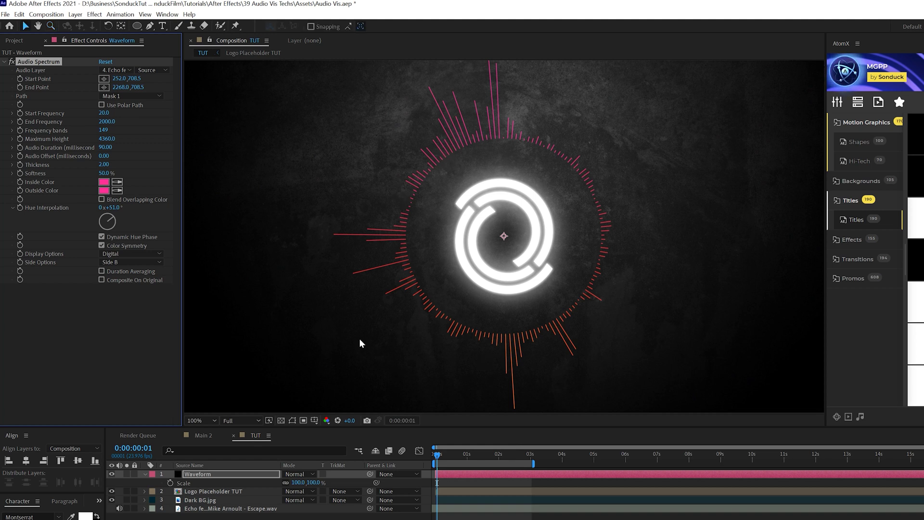
pyautogui.click(101, 271)
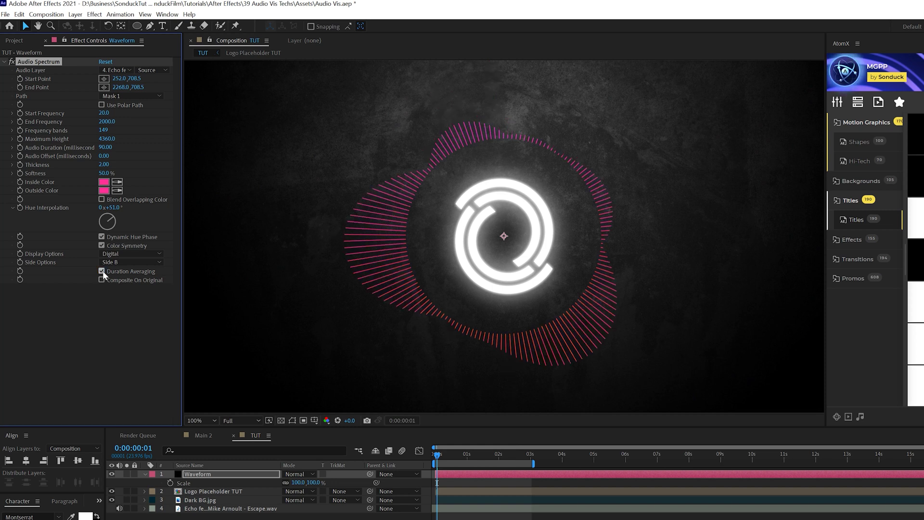
# - Add a Glow to Waveform, duplicate it as Glow 2, and adjust Glow 2's radius
pyautogui.click(94, 14)
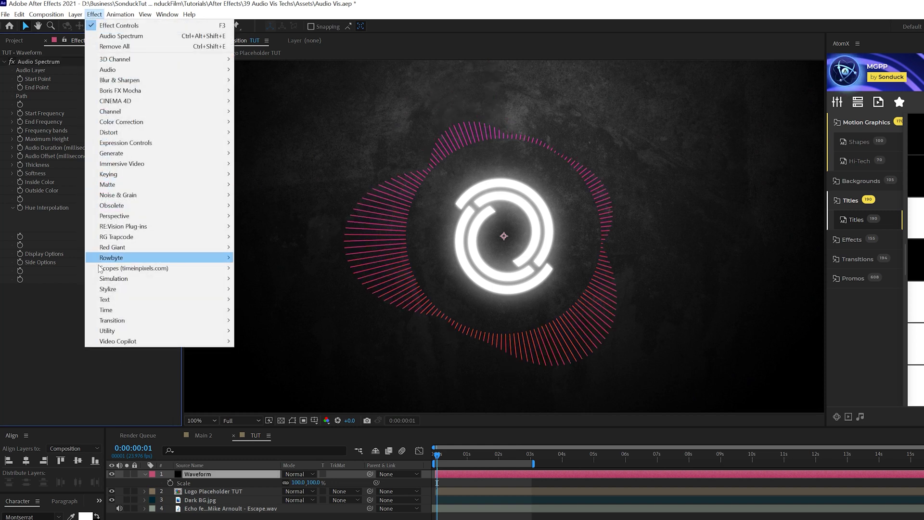
pyautogui.moveTo(144, 289)
pyautogui.click(261, 458)
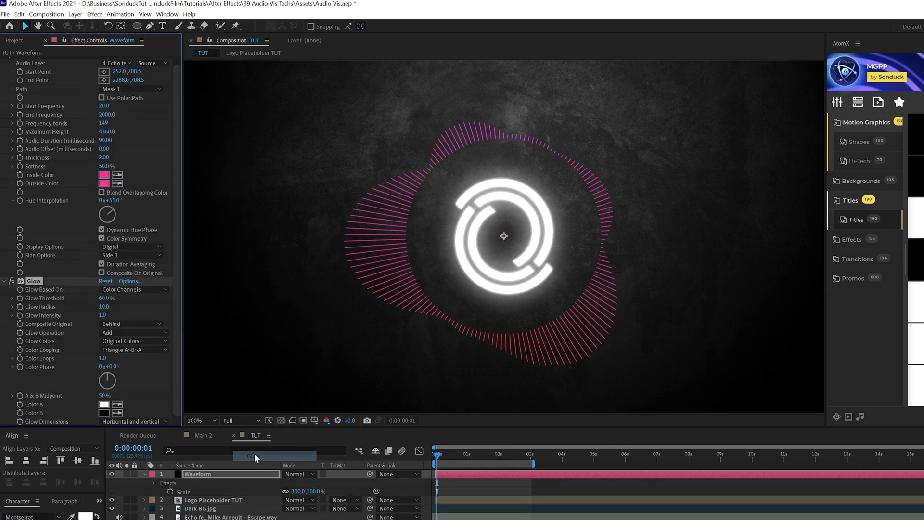
pyautogui.hotkey('ctrl', 'd')
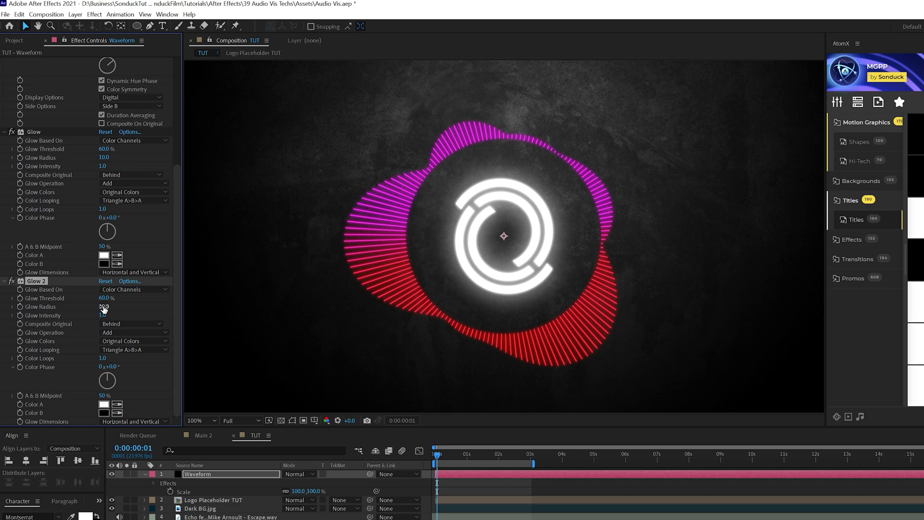
pyautogui.click(104, 309)
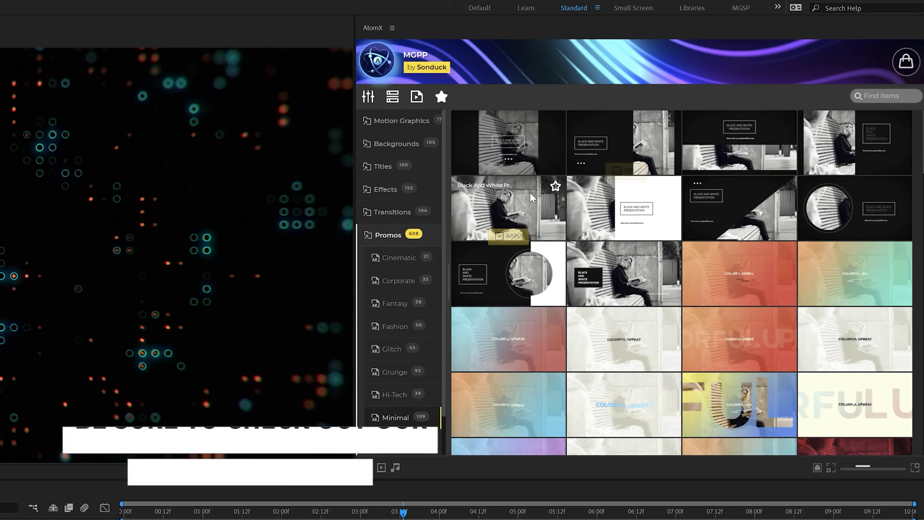
# - Apply the Title 61 template from AtomX's Titles library to the Main composition
pyautogui.moveTo(539, 143)
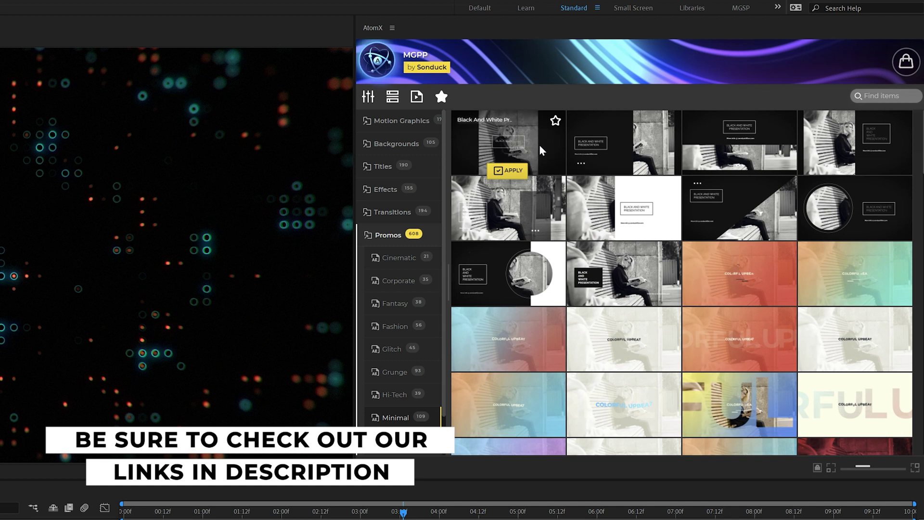
pyautogui.moveTo(638, 213)
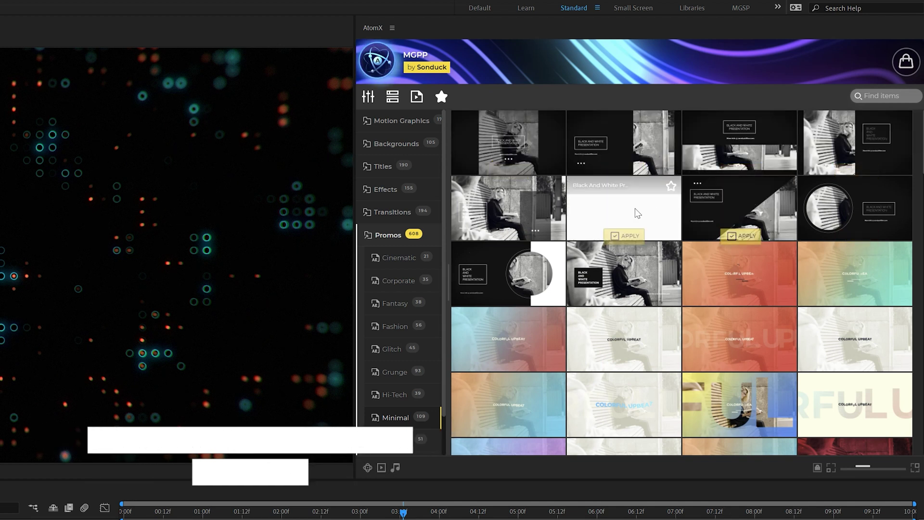
pyautogui.moveTo(699, 212)
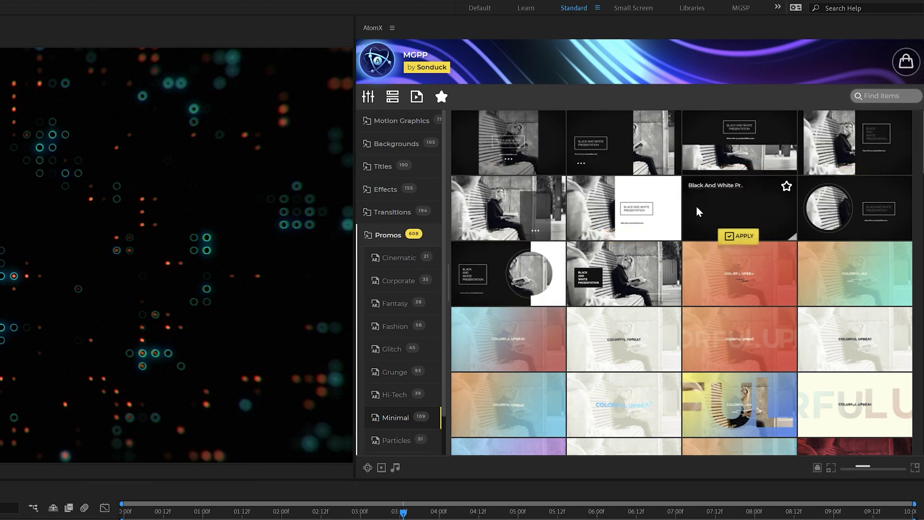
pyautogui.click(387, 168)
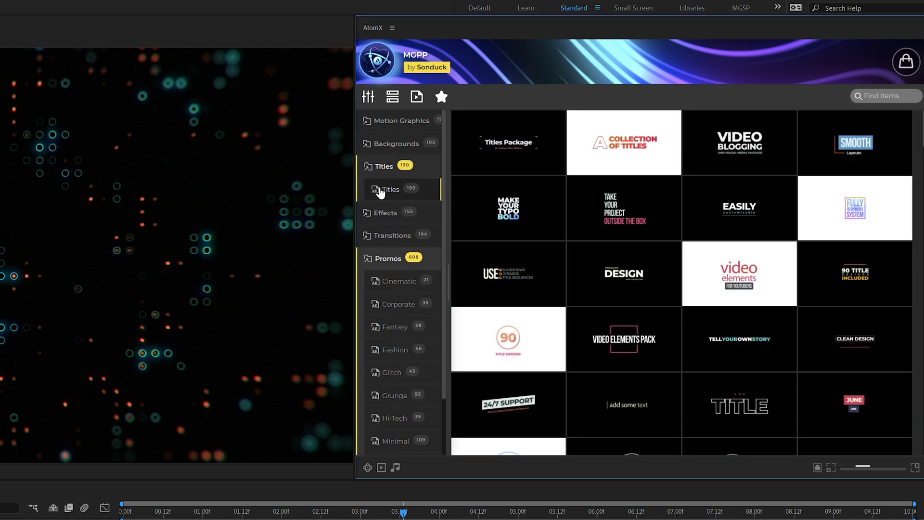
pyautogui.scroll(-10, 576, 357)
pyautogui.moveTo(481, 237)
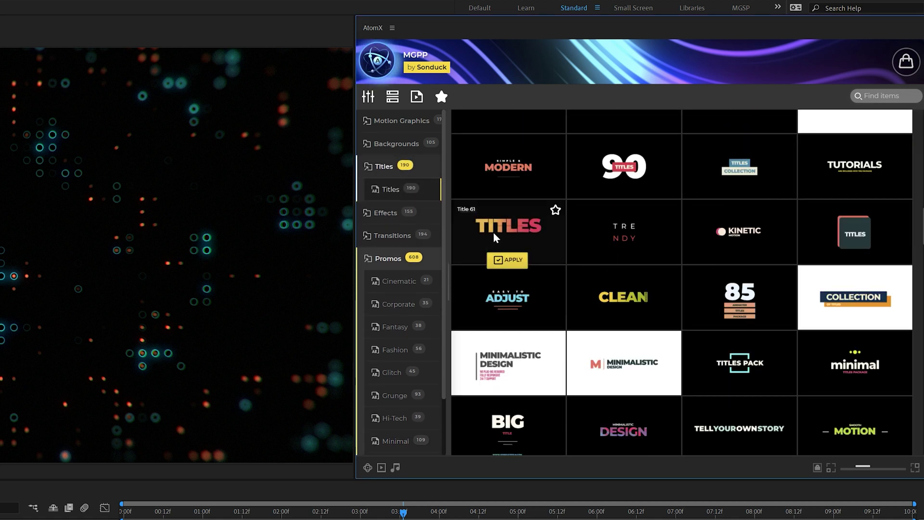
pyautogui.click(502, 263)
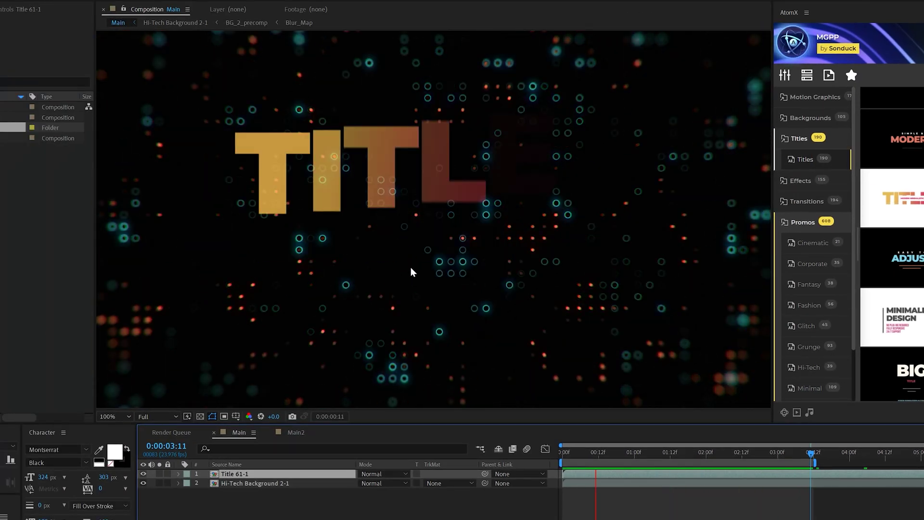
# - In the Title 61-1 precomp, change Text Color 3 to a lighter blue
pyautogui.doubleClick(234, 476)
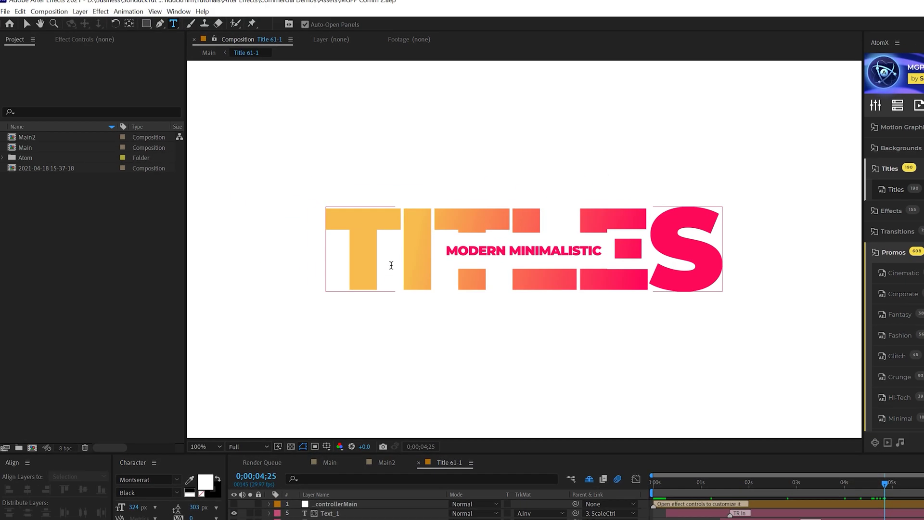
pyautogui.doubleClick(310, 241)
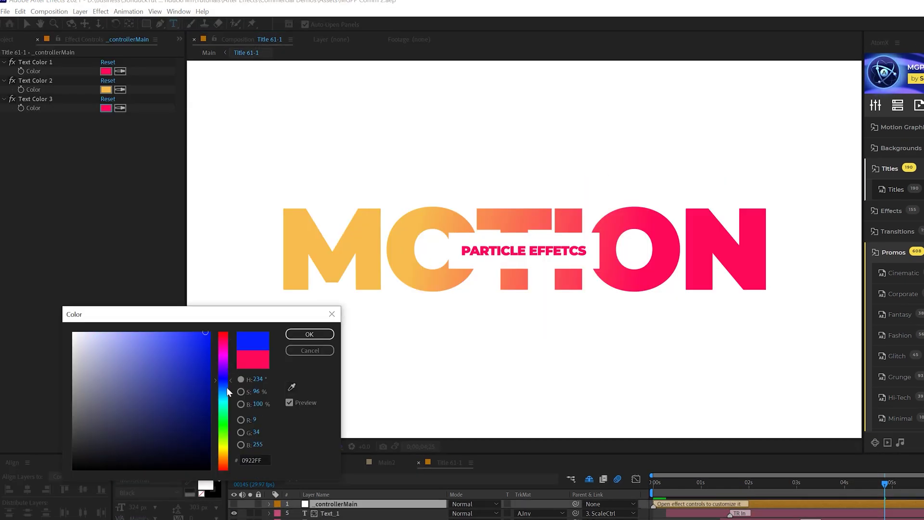
pyautogui.moveTo(227, 387); pyautogui.dragTo(227, 382)
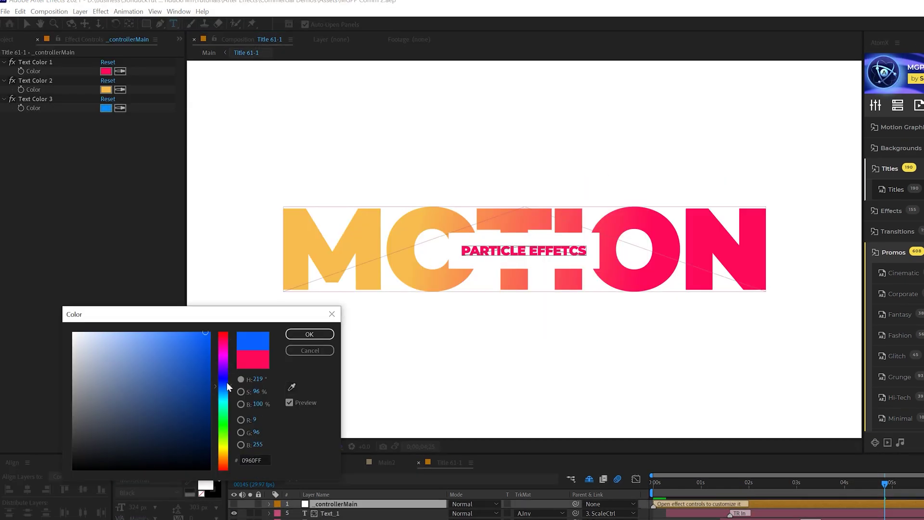
pyautogui.click(325, 333)
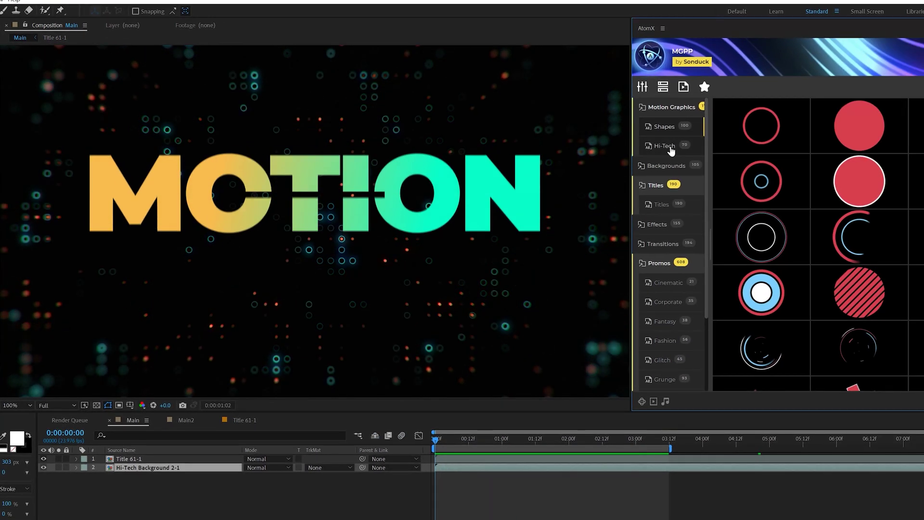
# - Browse the AtomX particle effect templates in the library
pyautogui.click(905, 167)
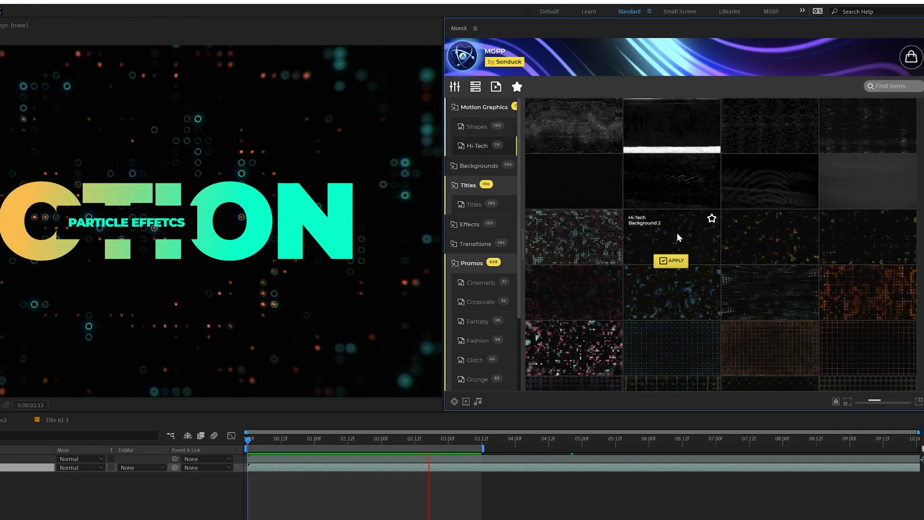
pyautogui.moveTo(836, 291)
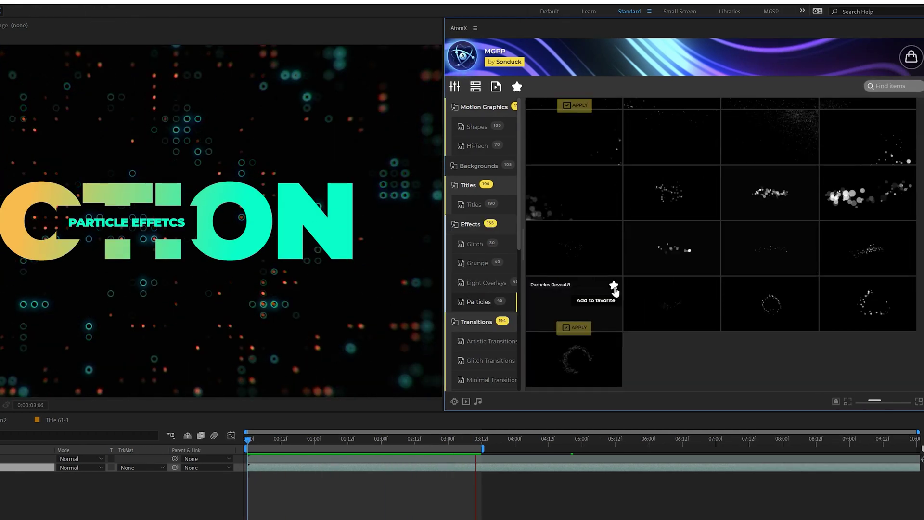
pyautogui.scroll(3, 626, 270)
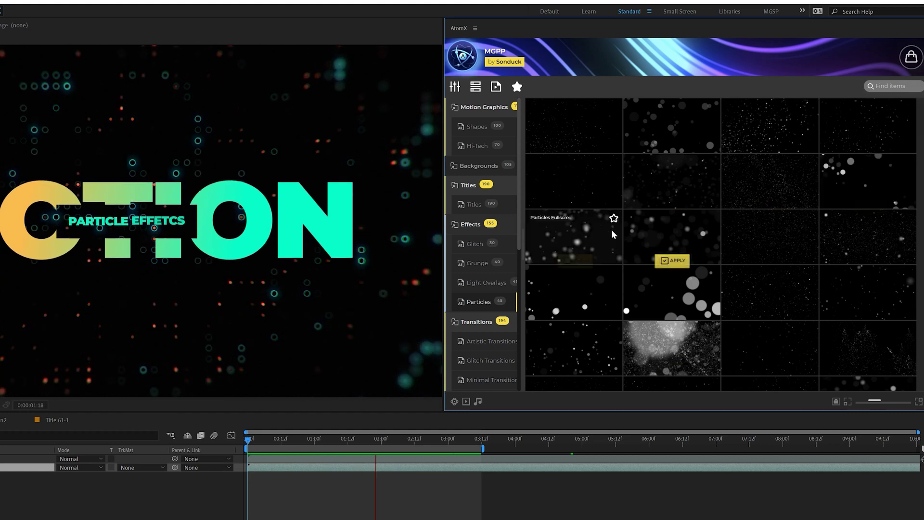
pyautogui.moveTo(667, 296)
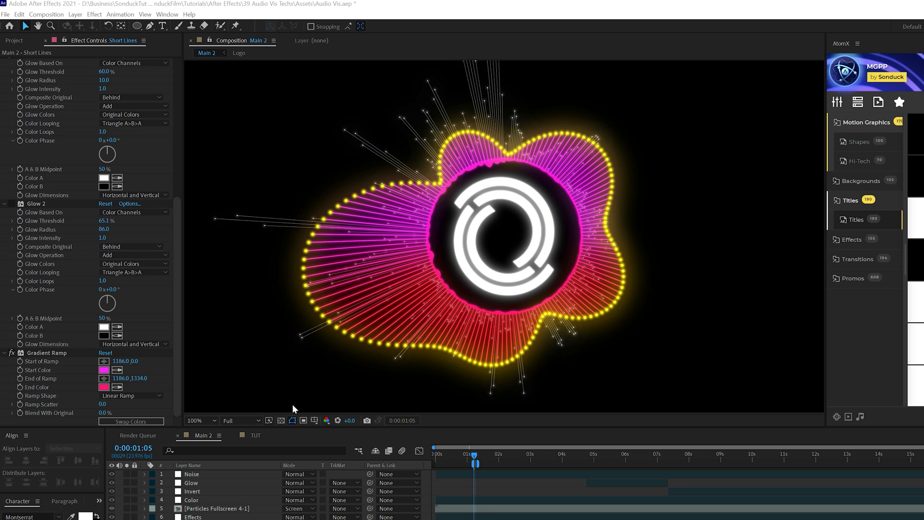
# - Back in TUT, collapse the Waveform layer and duplicate it
pyautogui.click(255, 435)
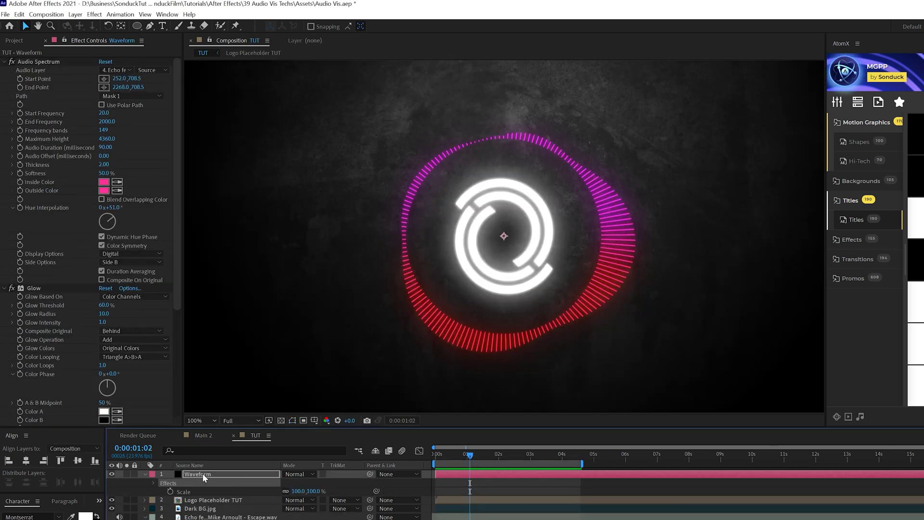
pyautogui.press('Return')
pyautogui.click(144, 474)
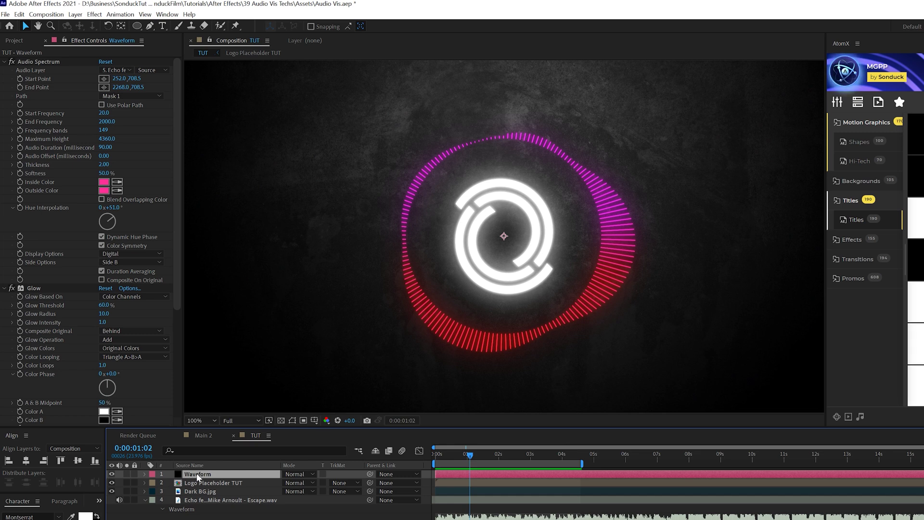
pyautogui.hotkey('ctrl', 'd')
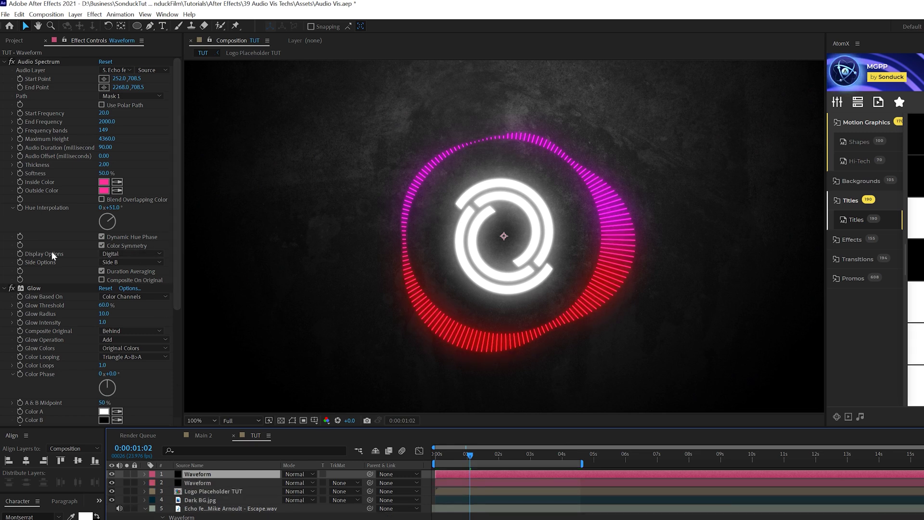
# - Set the top copy's Display Options to Analog dots and solo it
pyautogui.click(128, 254)
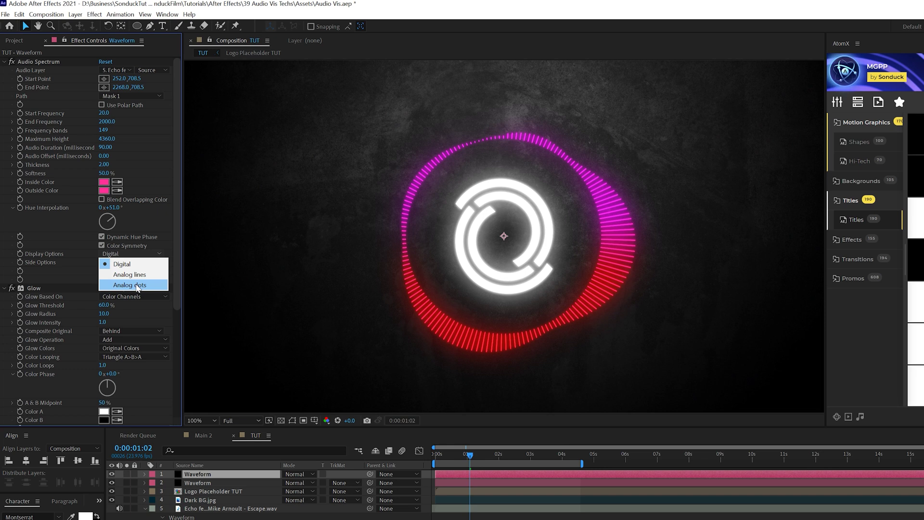
pyautogui.click(136, 286)
pyautogui.click(126, 475)
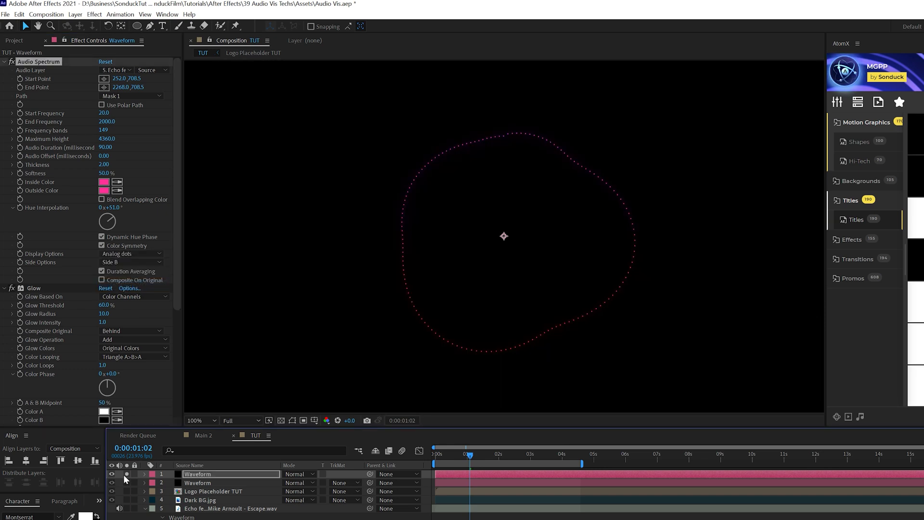
# - Unsolo the dotted layer, set Thickness to 9 and Inside Color to orange
pyautogui.click(125, 474)
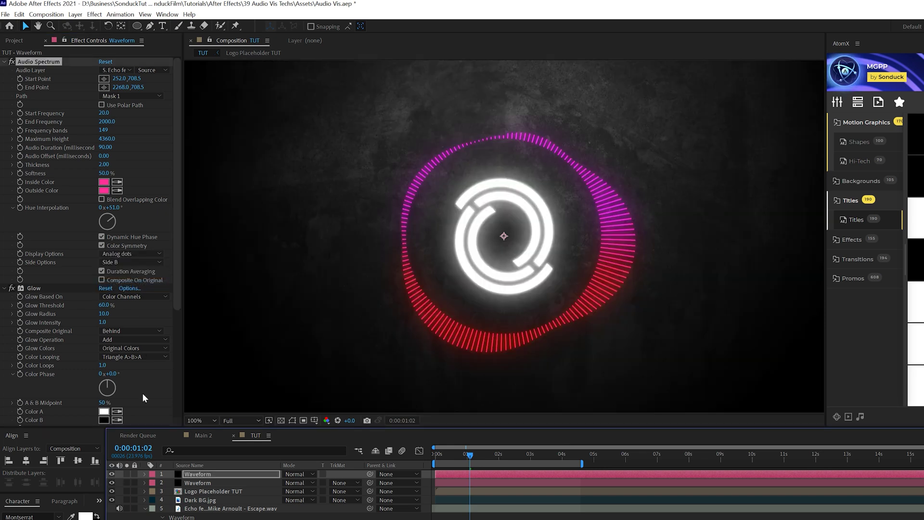
pyautogui.click(102, 165)
pyautogui.press('Return')
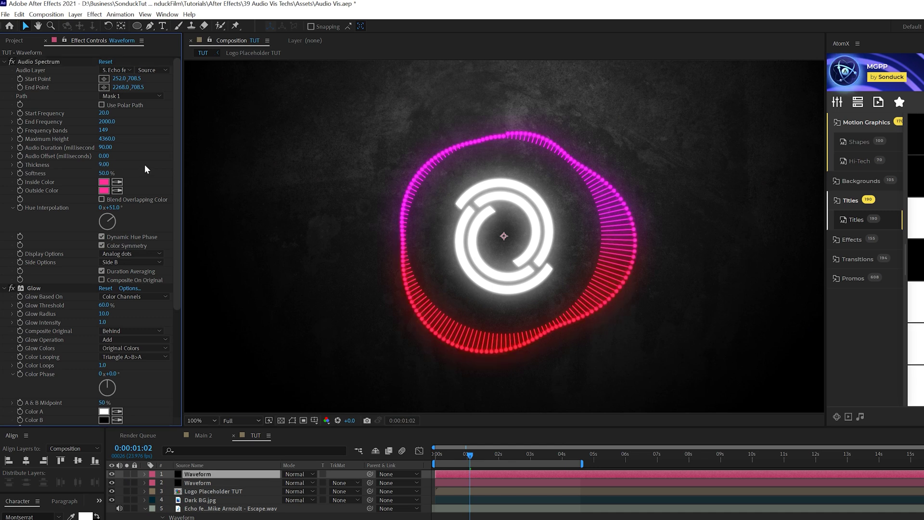
pyautogui.click(107, 186)
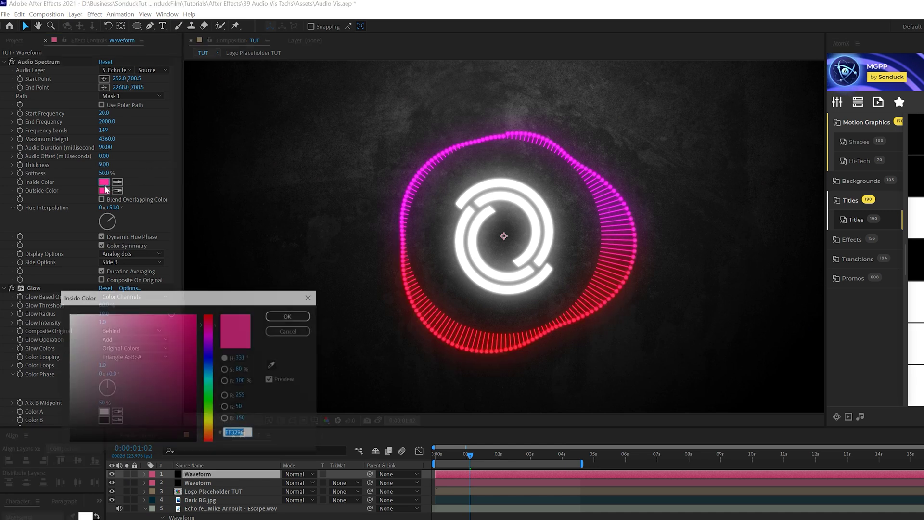
pyautogui.moveTo(209, 399); pyautogui.dragTo(210, 434)
pyautogui.click(289, 316)
# - Match Outside Color to the orange, set Hue Interpolation to 0, and move to 0:00:03:12
pyautogui.click(117, 190)
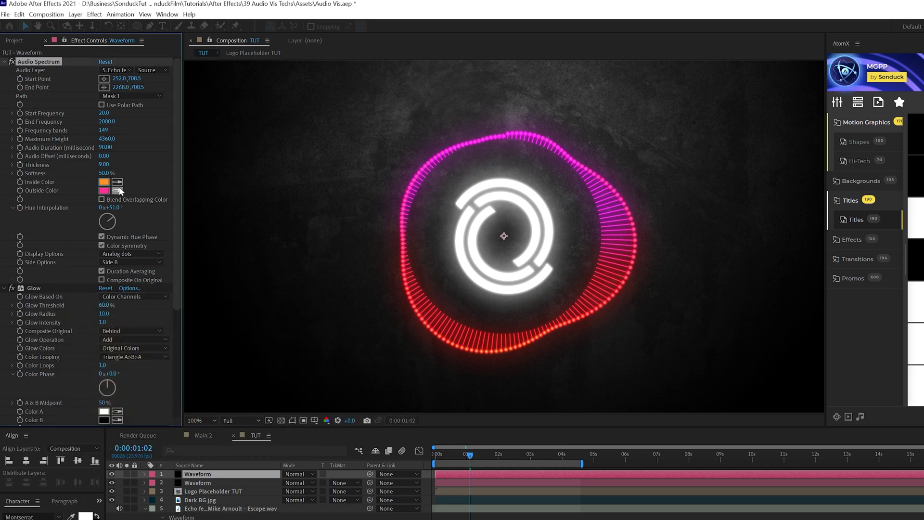
pyautogui.click(109, 181)
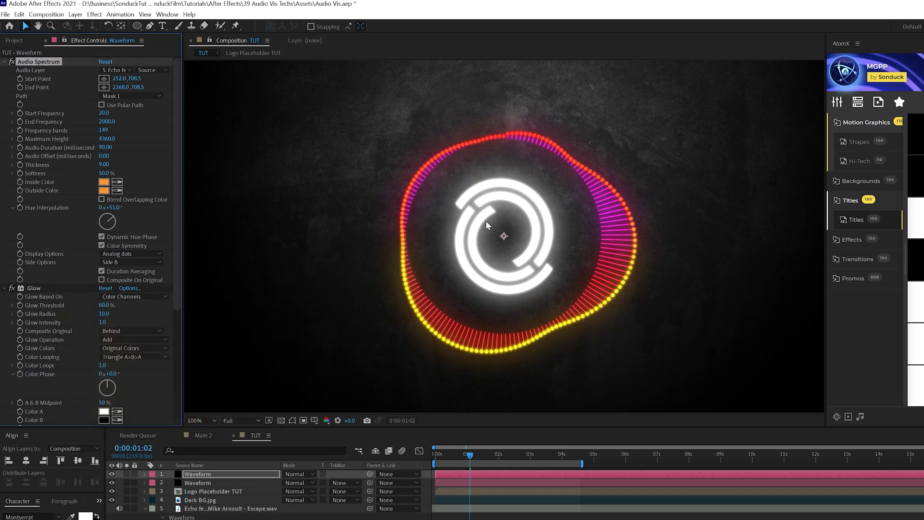
pyautogui.click(110, 208)
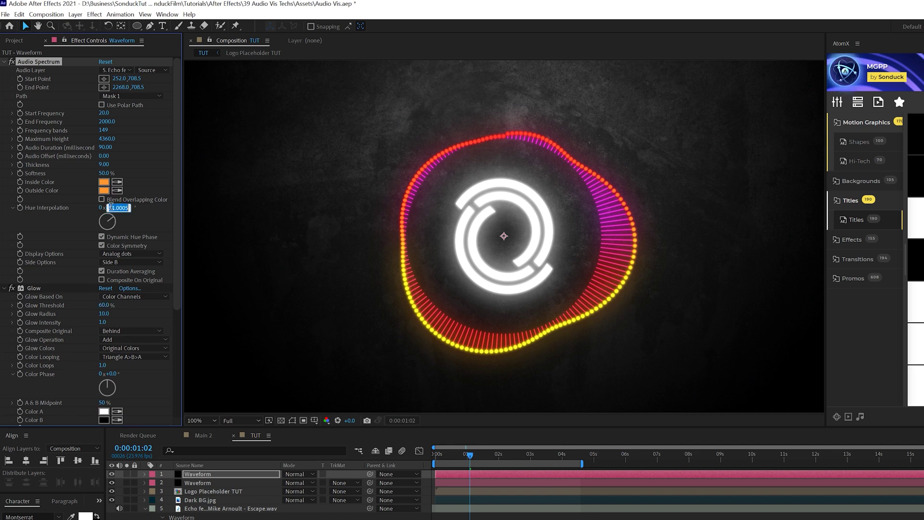
pyautogui.press('Return')
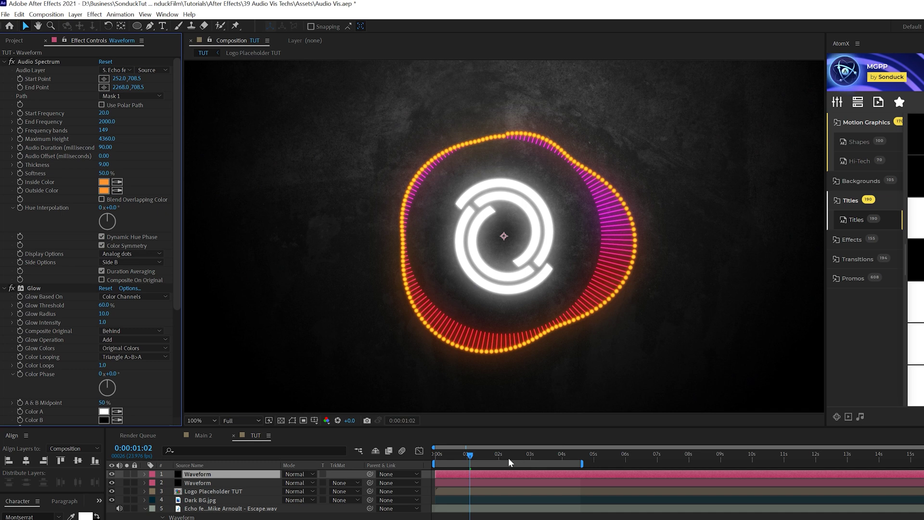
pyautogui.click(547, 455)
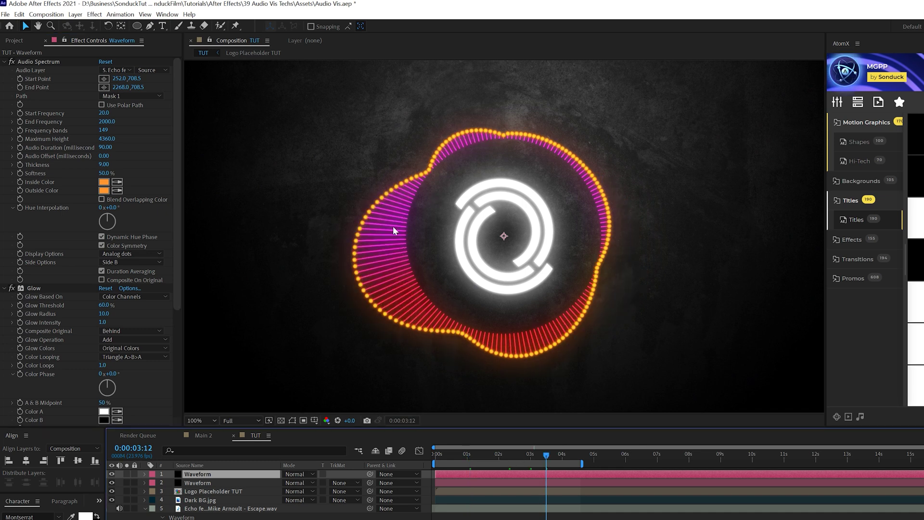
# - Duplicate Glow 2 into Glow 3 on the dotted Waveform copy
pyautogui.scroll(-4, 99, 330)
pyautogui.click(42, 282)
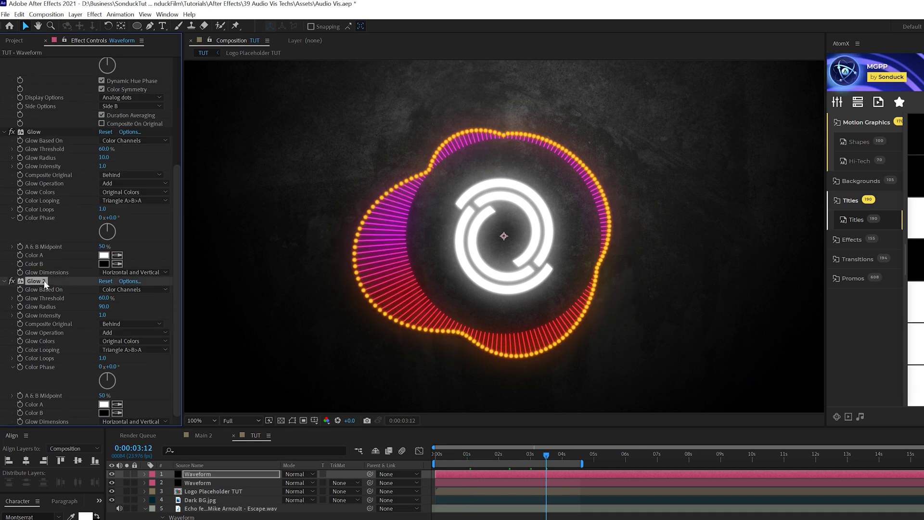
pyautogui.hotkey('ctrl', 'alt', 'shift', 'e')
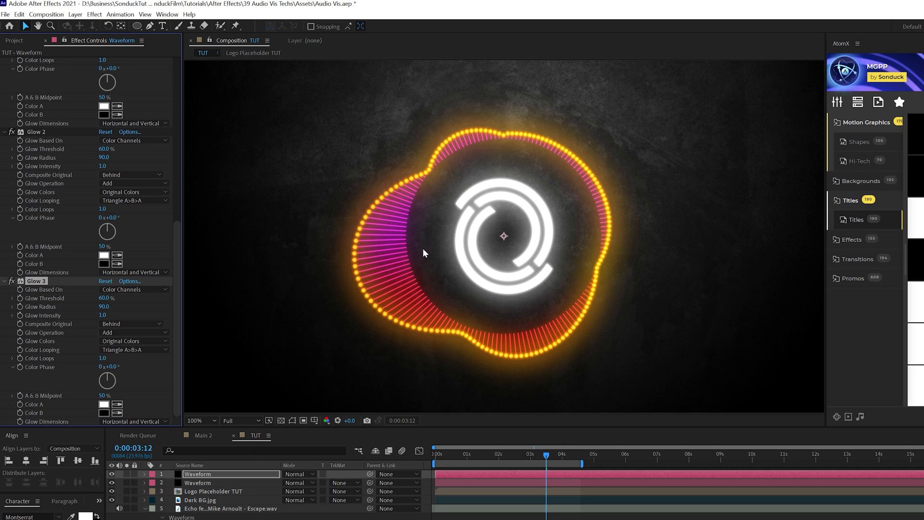
# - Duplicate the second Waveform layer and move the copy below the other waveforms
pyautogui.click(192, 481)
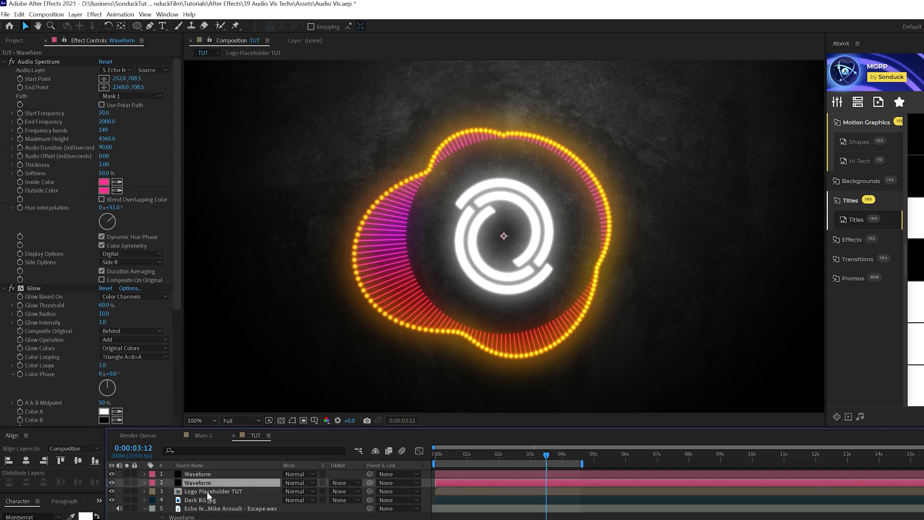
pyautogui.hotkey('ctrl', 'd')
pyautogui.moveTo(194, 484)
pyautogui.mouseDown()
pyautogui.moveTo(197, 496)
pyautogui.moveTo(203, 490)
pyautogui.mouseUp()
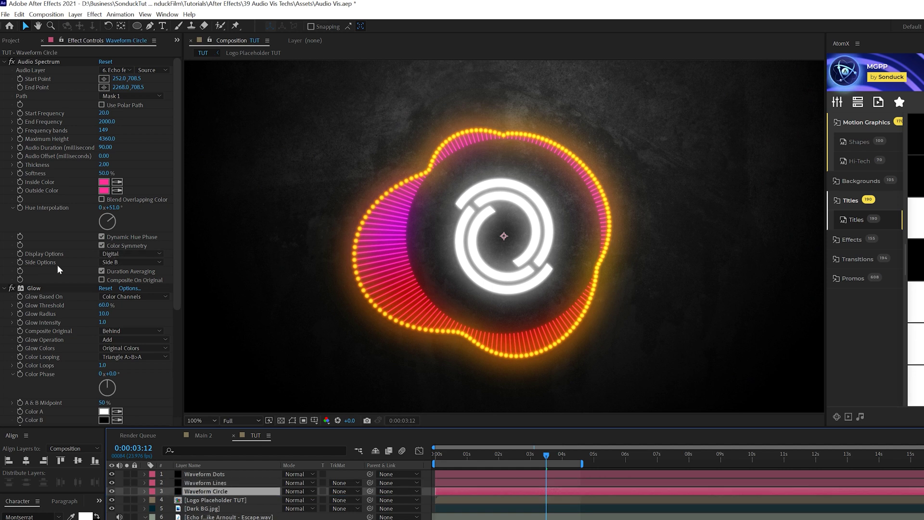
# - Set the copy's spectrum to Side A with 1700 frequency bands and 430 maximum height
pyautogui.click(112, 262)
pyautogui.click(120, 271)
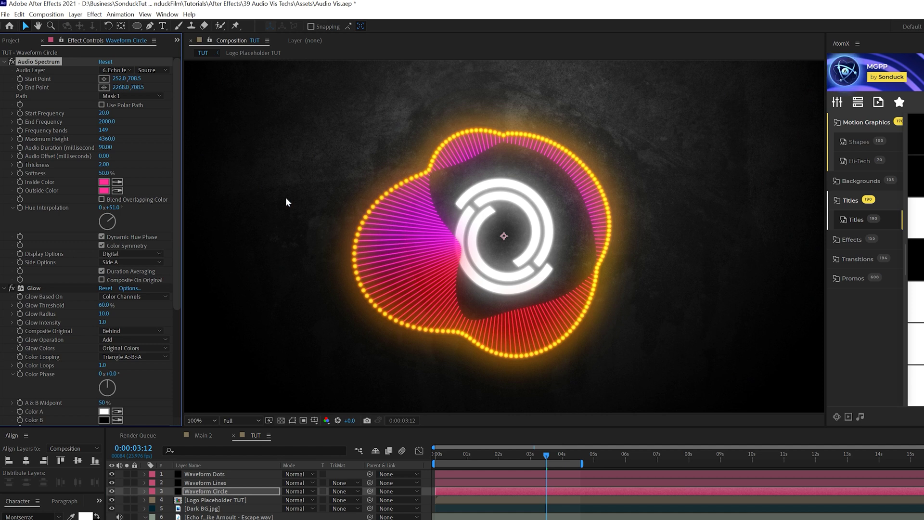
pyautogui.click(104, 131)
pyautogui.write('1700')
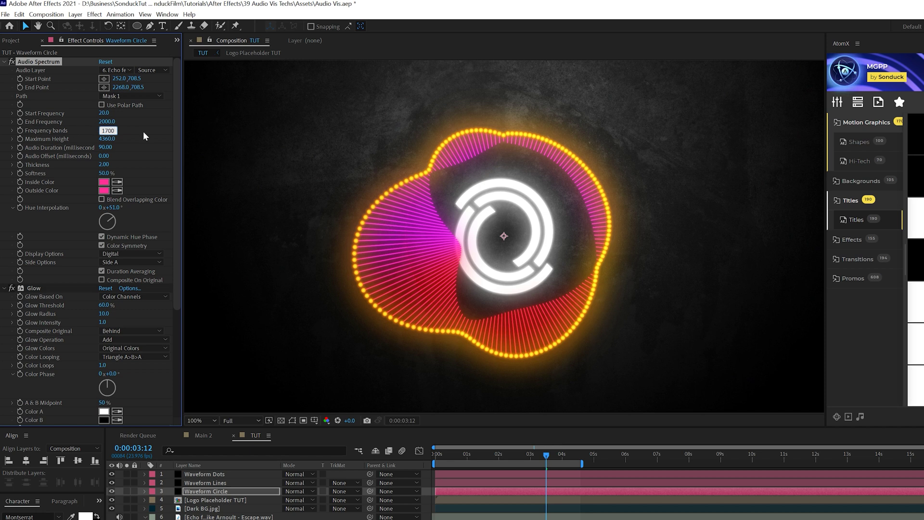
pyautogui.press('Return')
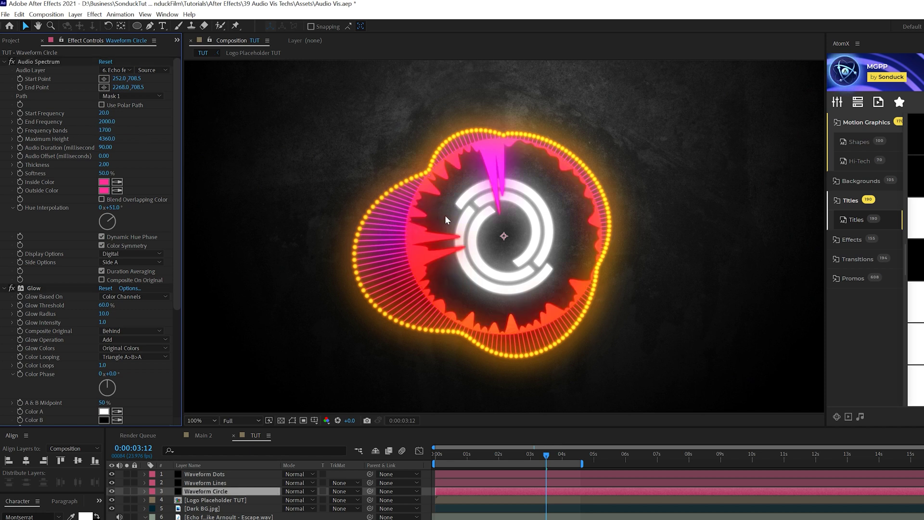
pyautogui.click(105, 140)
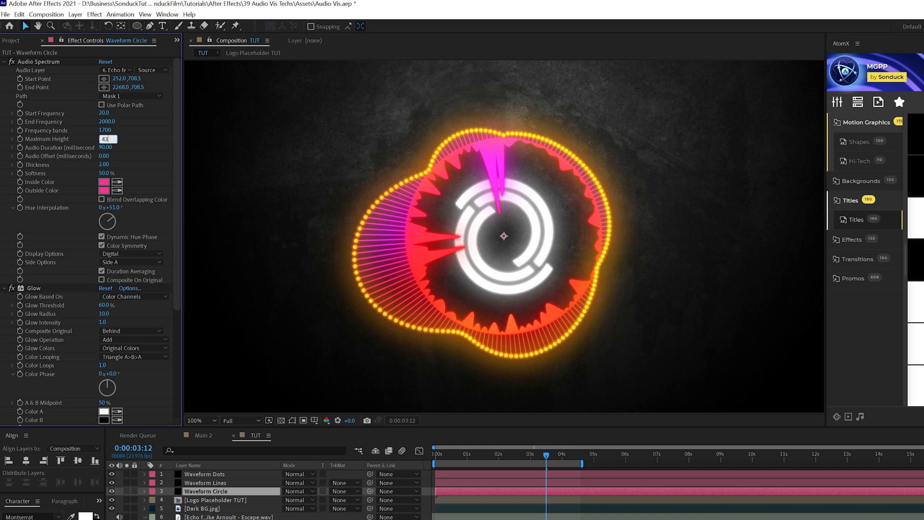
pyautogui.write('430')
pyautogui.press('Return')
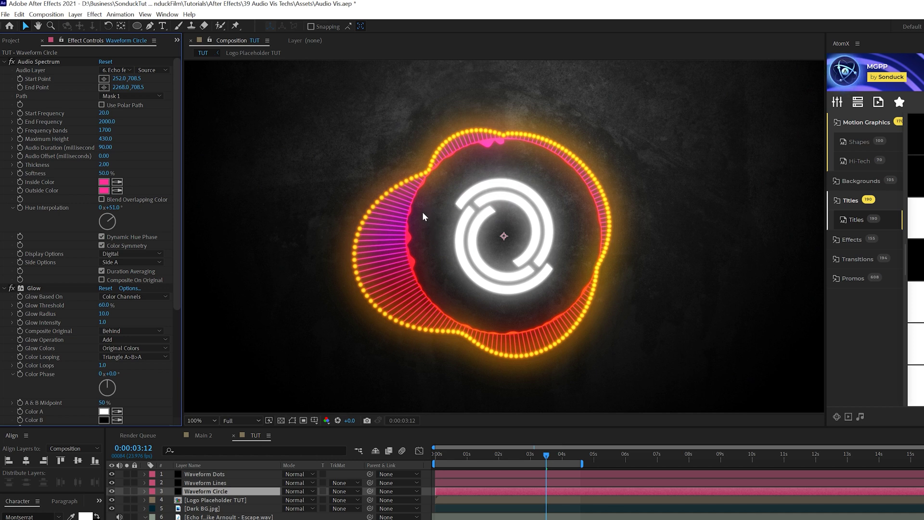
pyautogui.click(94, 14)
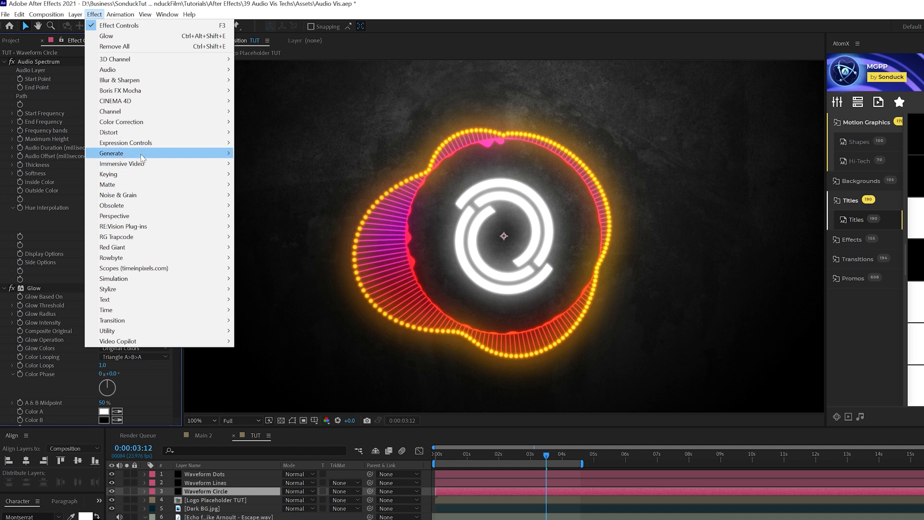
# - Add a Gradient Ramp to Waveform Circle, sampling its end colour from the ring's red
pyautogui.moveTo(142, 154)
pyautogui.click(267, 331)
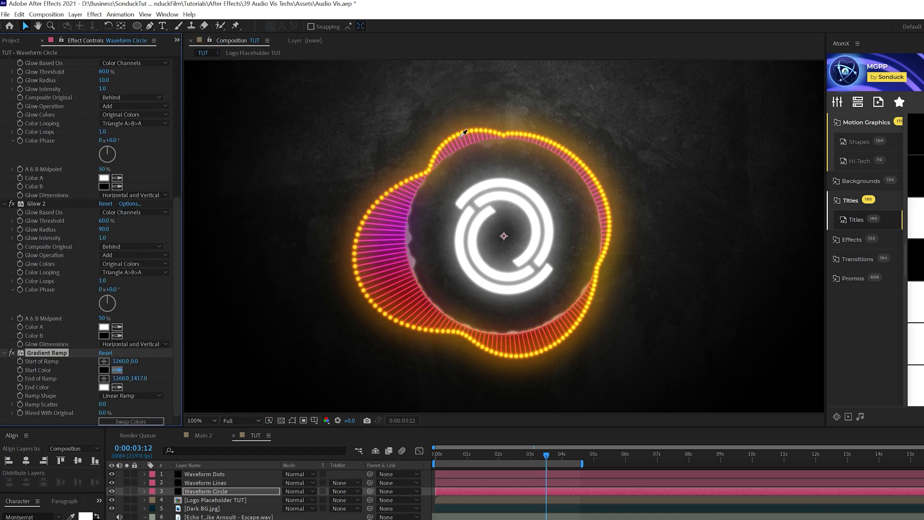
pyautogui.click(116, 387)
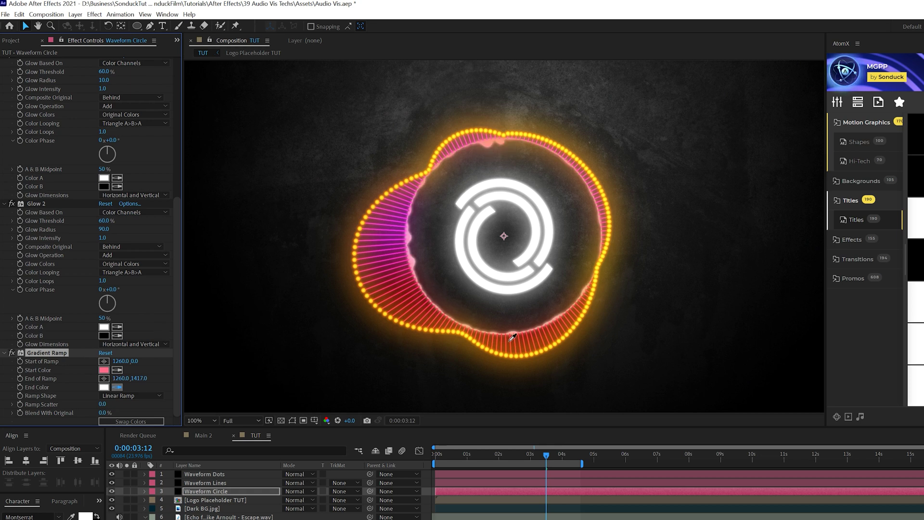
pyautogui.click(509, 341)
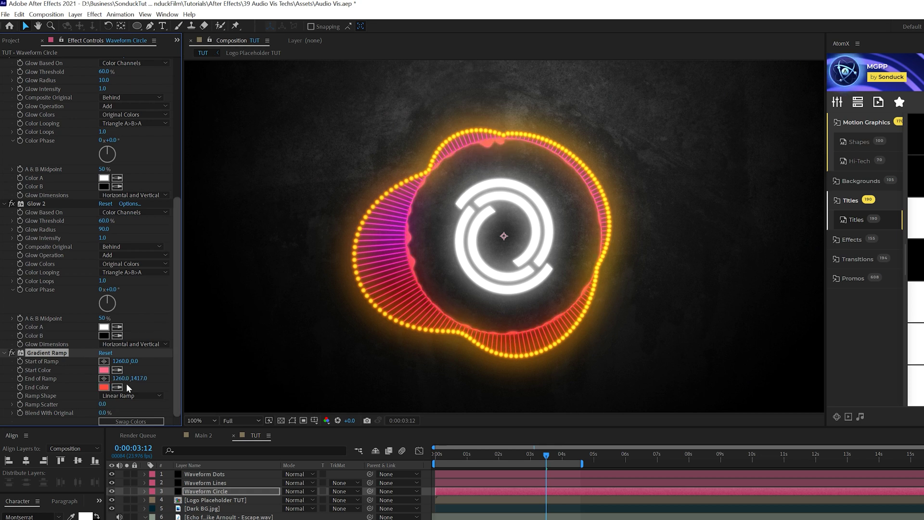
pyautogui.click(215, 491)
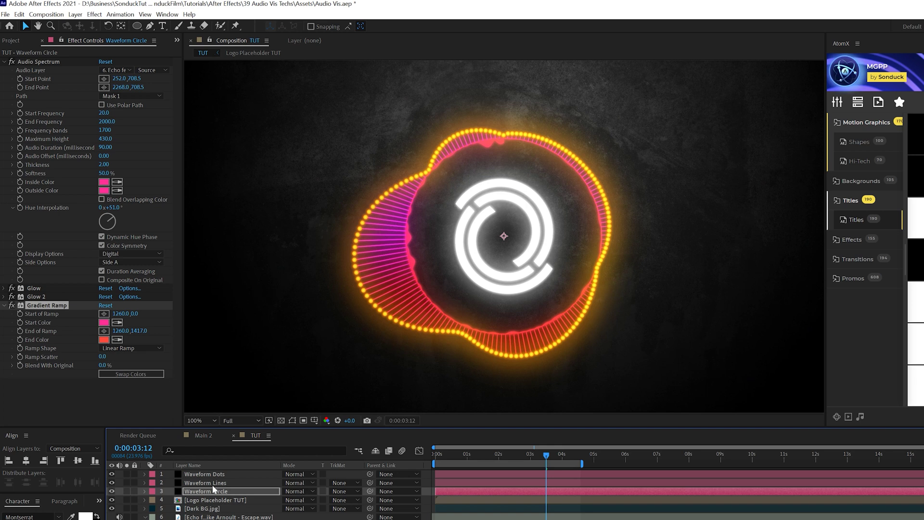
pyautogui.click(212, 484)
# - Duplicate Waveform Lines, place the copy below it, and make its inside colour white (FFFFFF)
pyautogui.hotkey('ctrl', 'd')
pyautogui.moveTo(213, 485); pyautogui.dragTo(212, 502)
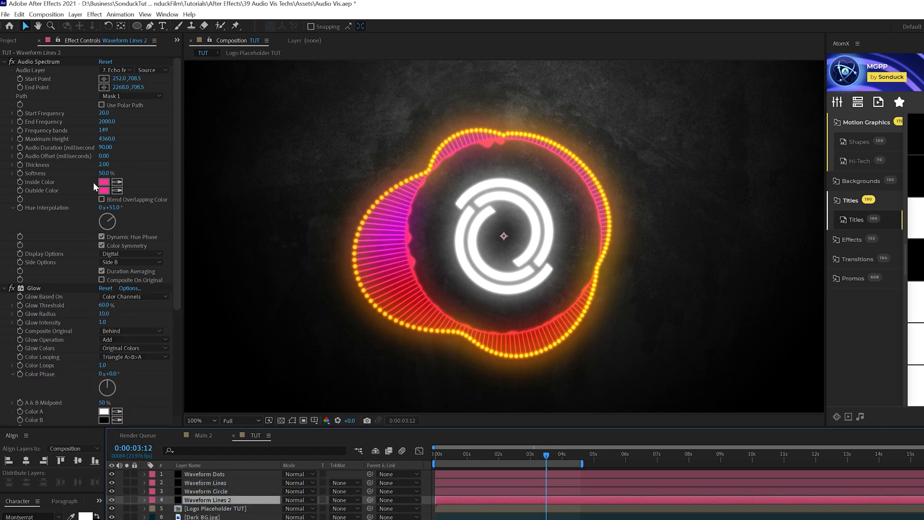
pyautogui.click(104, 182)
pyautogui.write('FFFFFF')
pyautogui.press('Return')
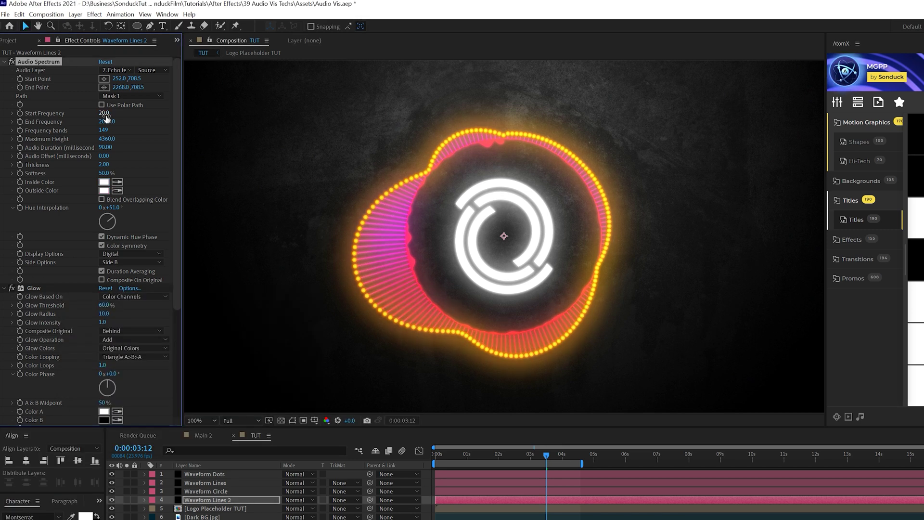
# - Give the copy 372 frequency bands, 16360 maximum height, 0.20 thickness and 0% softness
pyautogui.moveTo(103, 130); pyautogui.dragTo(232, 146)
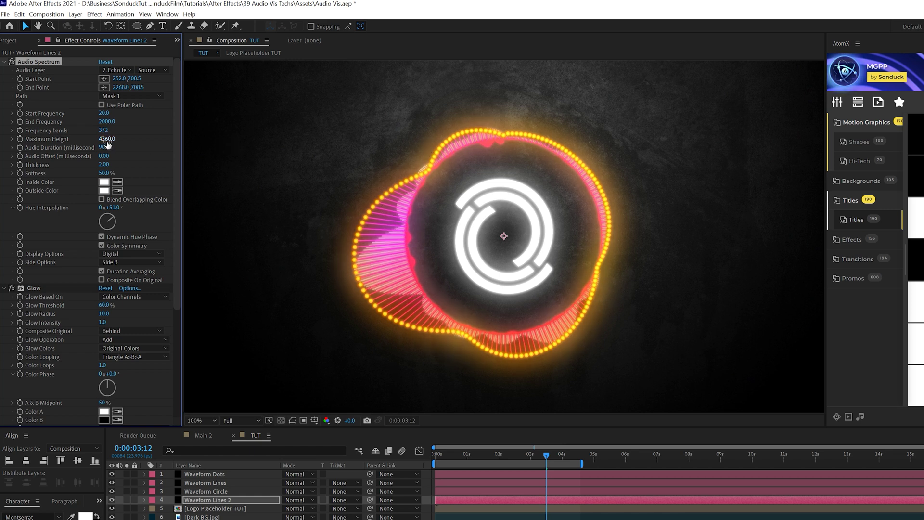
pyautogui.moveTo(108, 145); pyautogui.dragTo(355, 167)
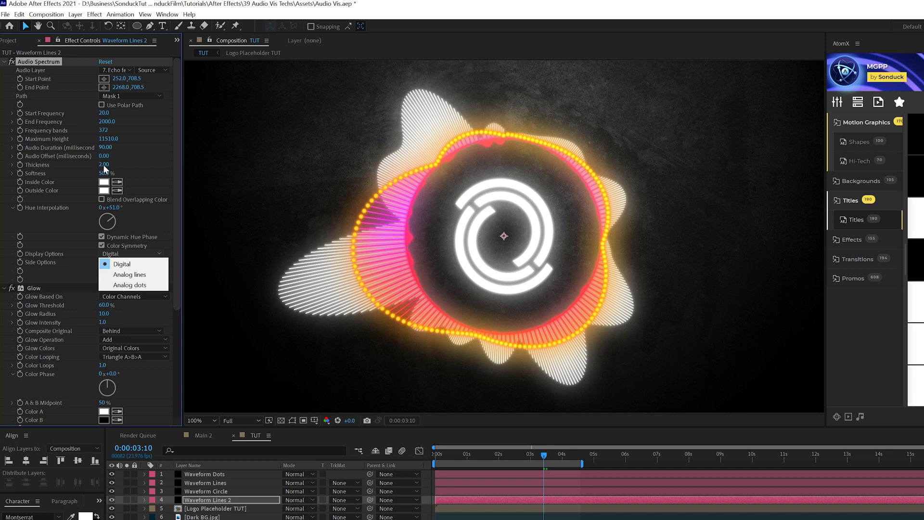
pyautogui.click(110, 165)
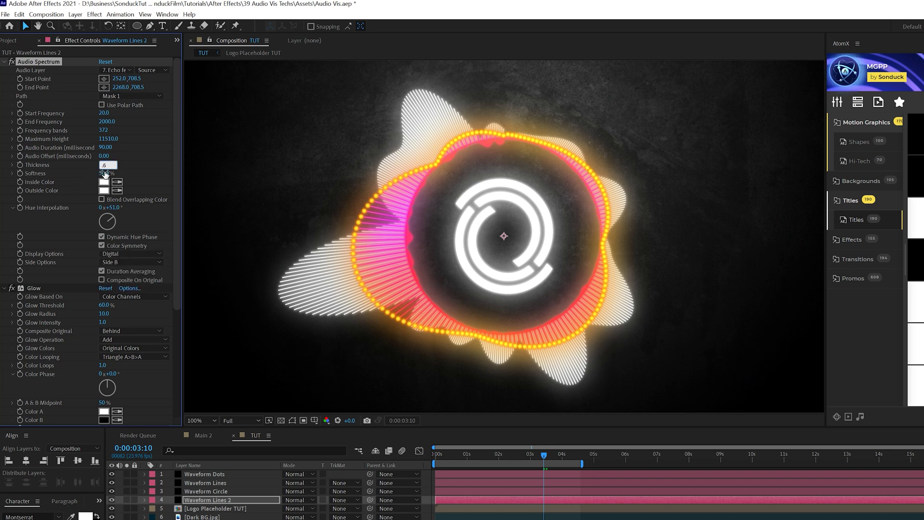
pyautogui.write('.6')
pyautogui.click(106, 173)
pyautogui.press('Return')
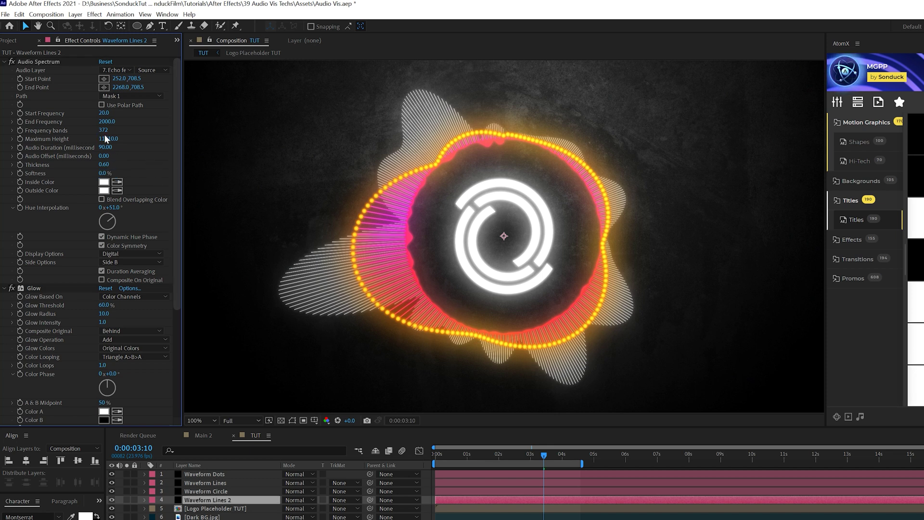
pyautogui.moveTo(260, 140); pyautogui.dragTo(289, 140)
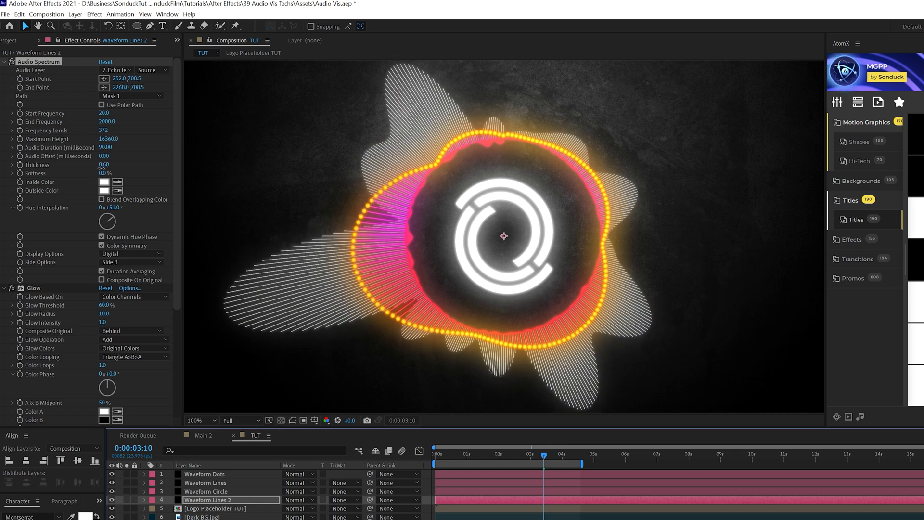
pyautogui.moveTo(102, 167); pyautogui.dragTo(96, 170)
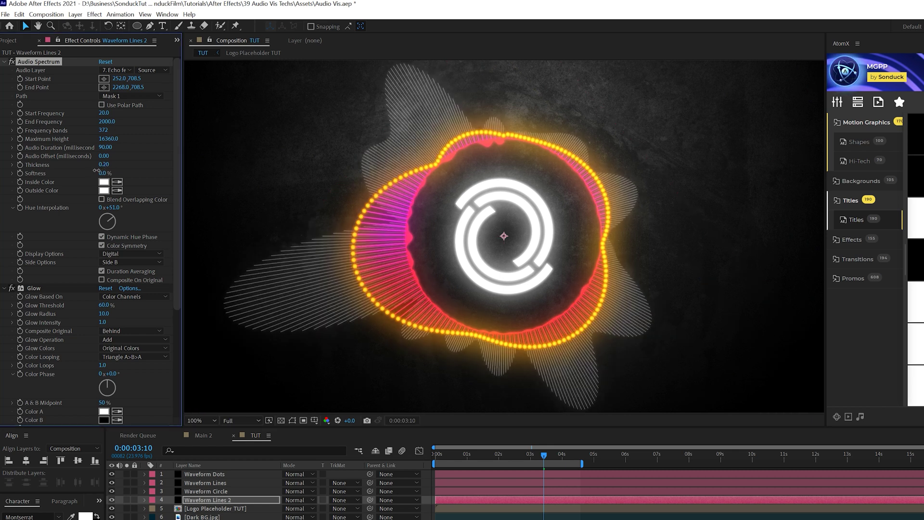
# - Lower Waveform Lines 2's opacity to about 65%
pyautogui.click(226, 501)
pyautogui.press('t')
pyautogui.moveTo(287, 512); pyautogui.dragTo(256, 506)
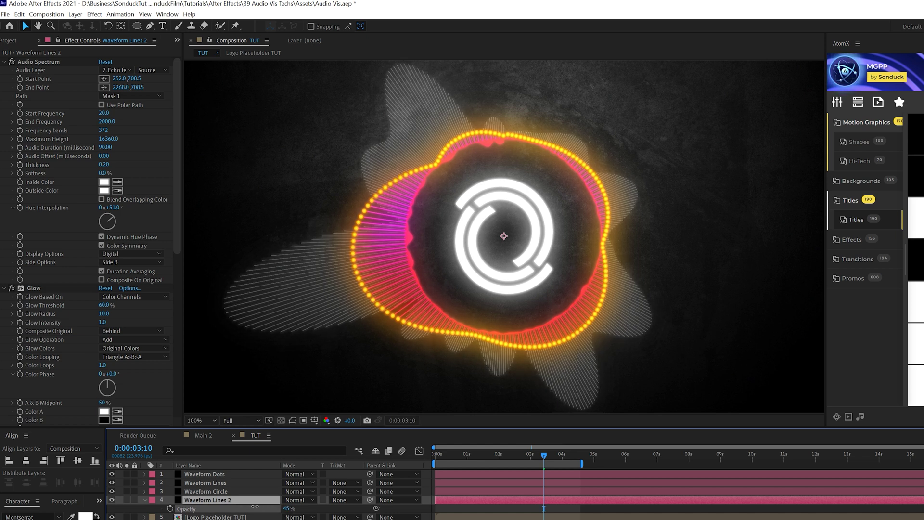
pyautogui.click(244, 501)
pyautogui.click(207, 501)
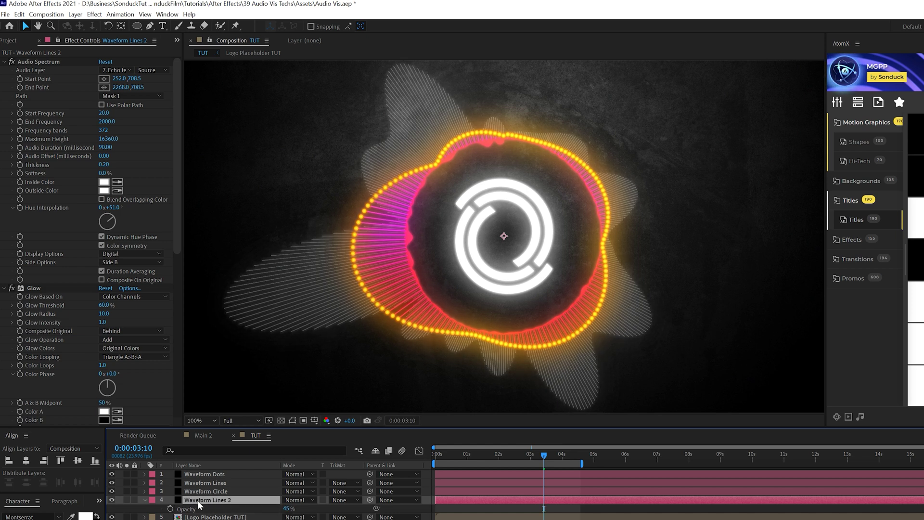
# - Duplicate Waveform Lines 2, then switch it to Analog dots with Thickness 3.30
pyautogui.hotkey('ctrl', 'd')
pyautogui.click(221, 509)
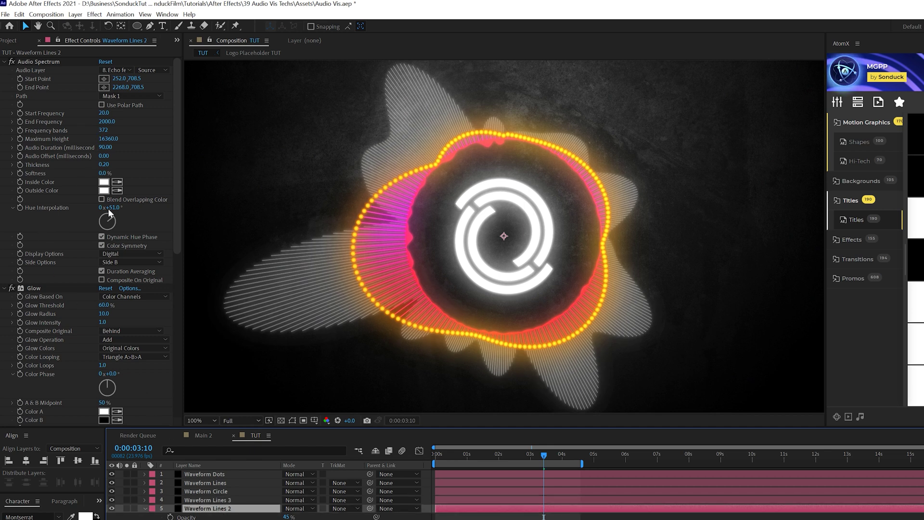
pyautogui.click(114, 255)
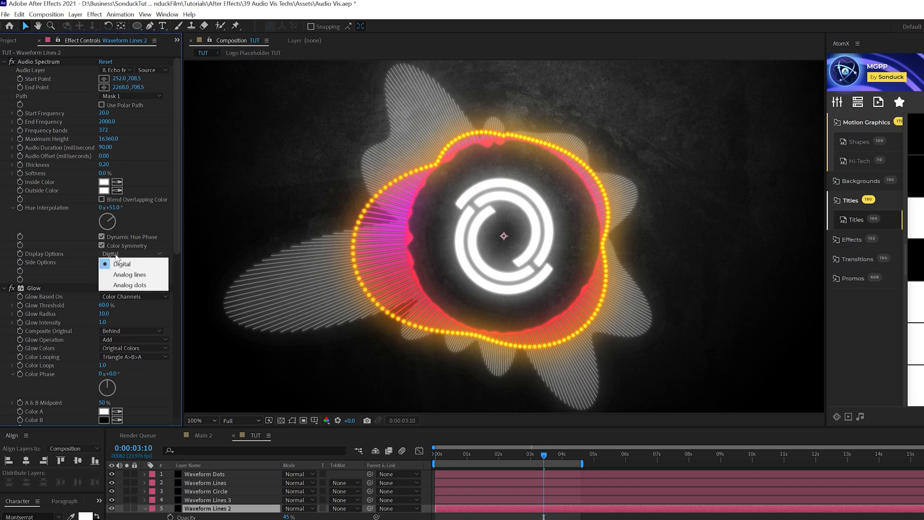
pyautogui.click(131, 285)
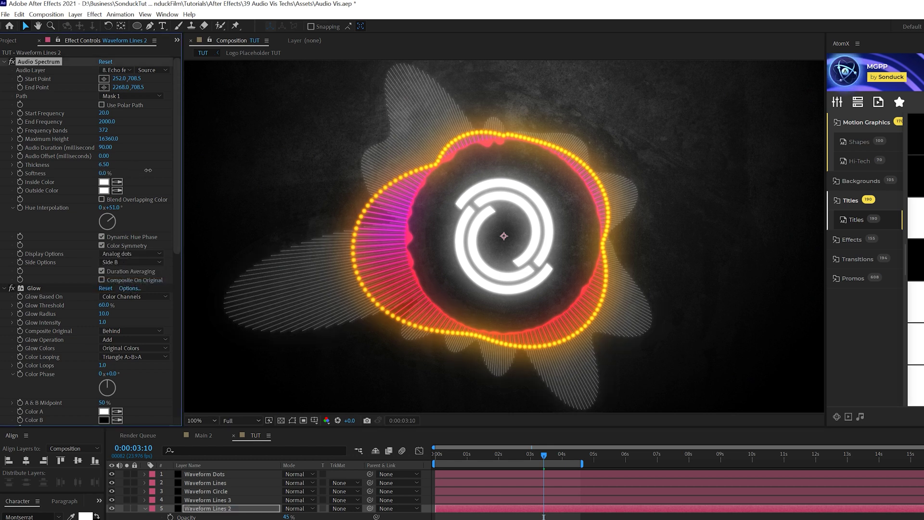
pyautogui.moveTo(148, 170); pyautogui.dragTo(137, 171)
pyautogui.press('F2')
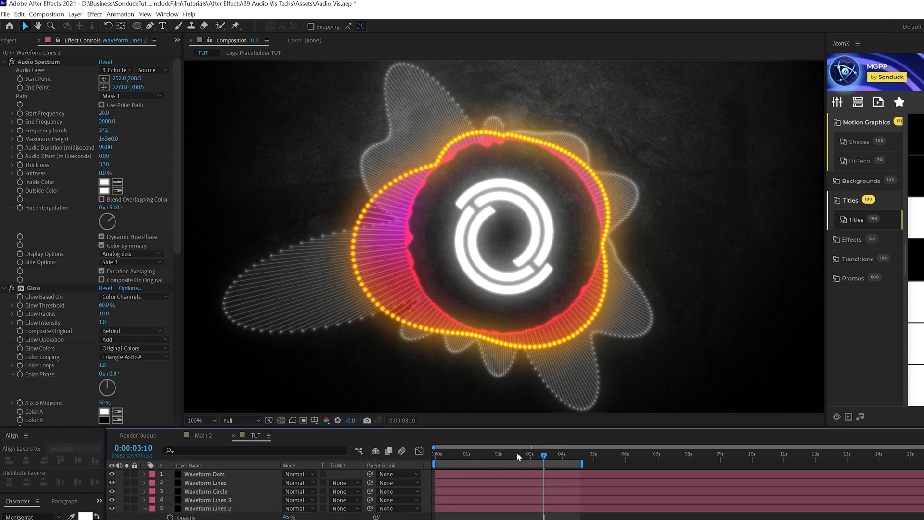
pyautogui.click(515, 455)
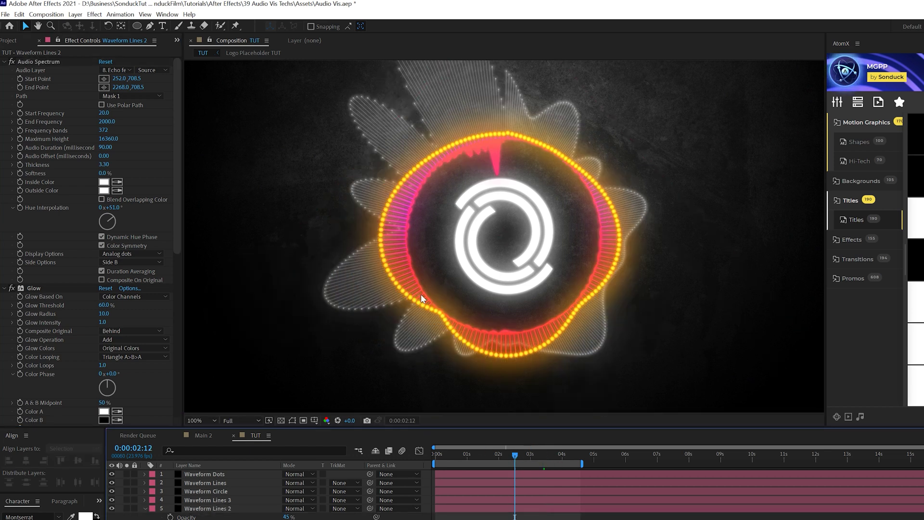
pyautogui.press('space')
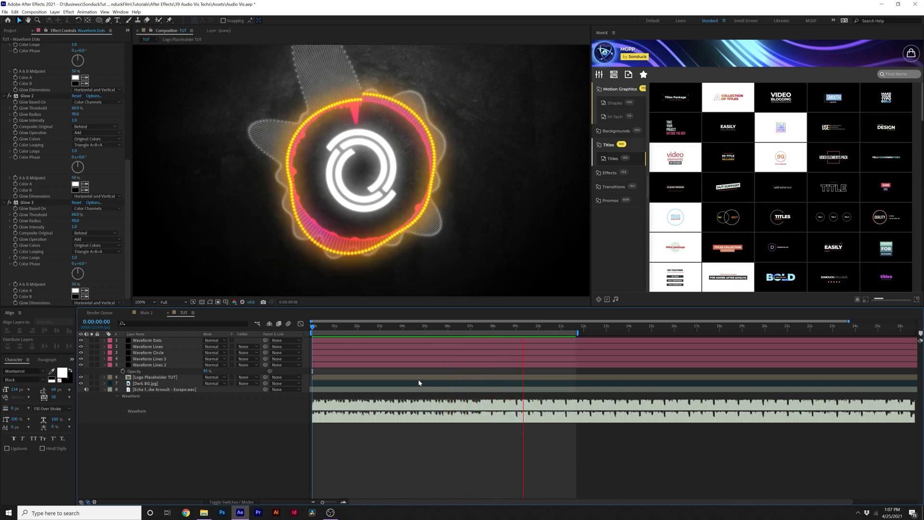
pyautogui.press('space')
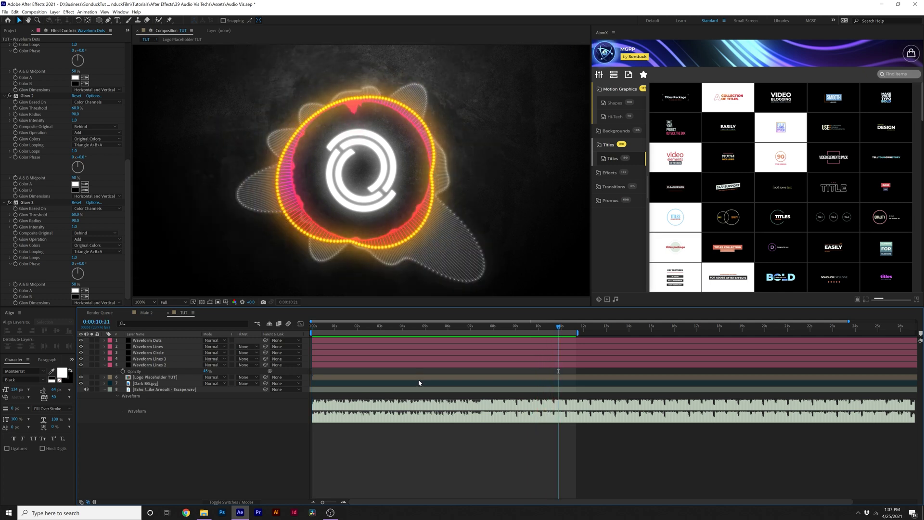
pyautogui.moveTo(533, 328); pyautogui.dragTo(501, 325)
pyautogui.click(146, 313)
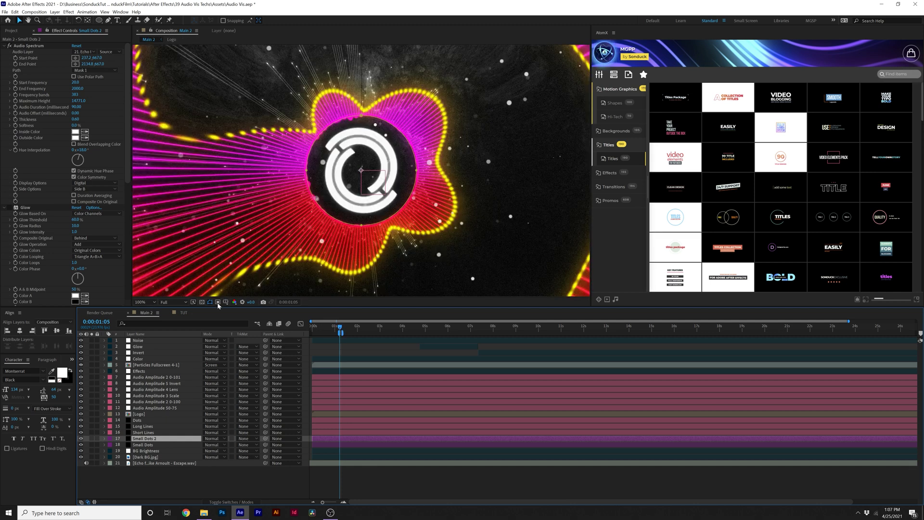
pyautogui.click(183, 313)
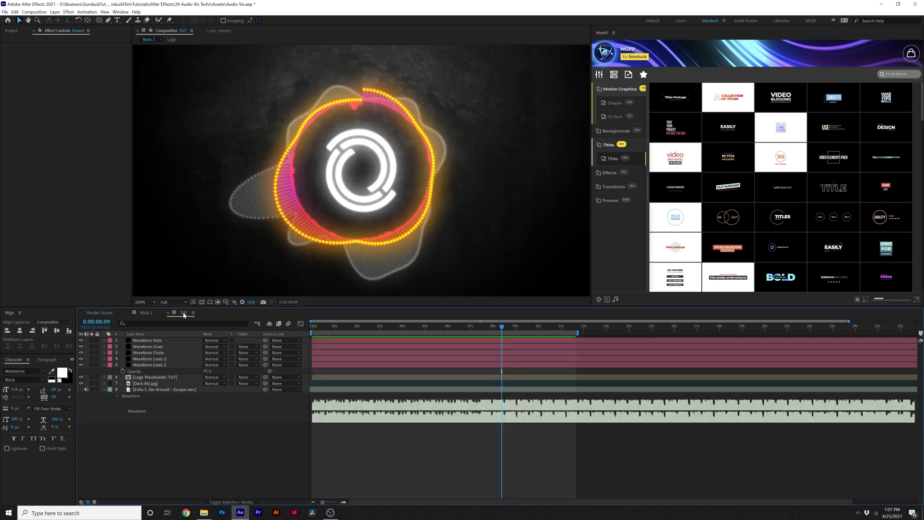
pyautogui.click(446, 326)
pyautogui.click(478, 331)
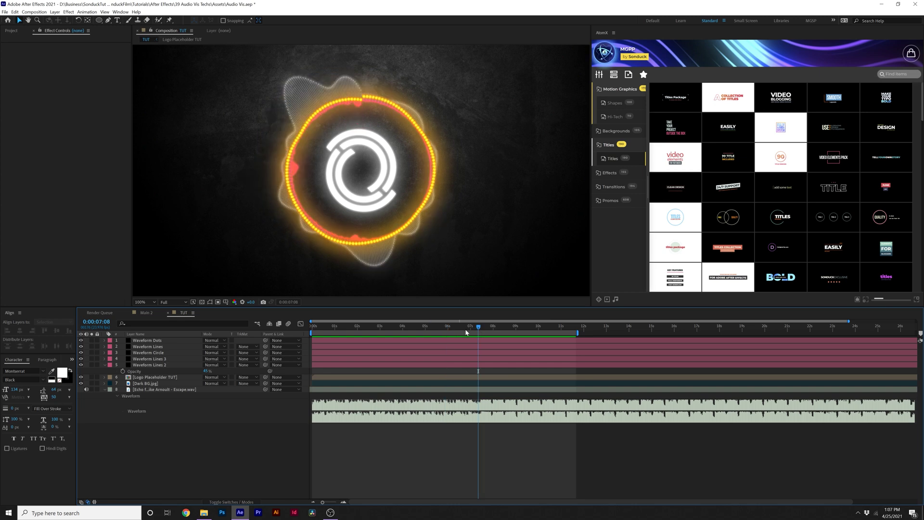
pyautogui.click(104, 365)
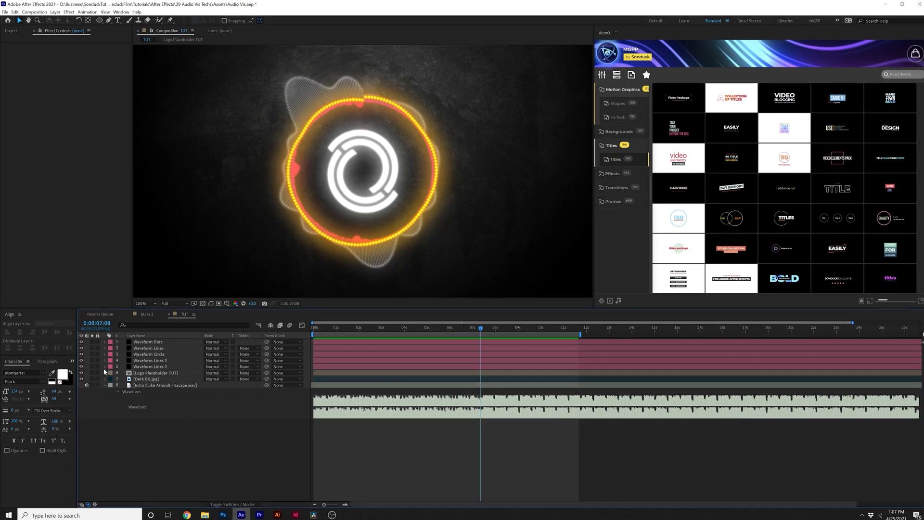
pyautogui.hotkey('ctrl', 'alt', 'y')
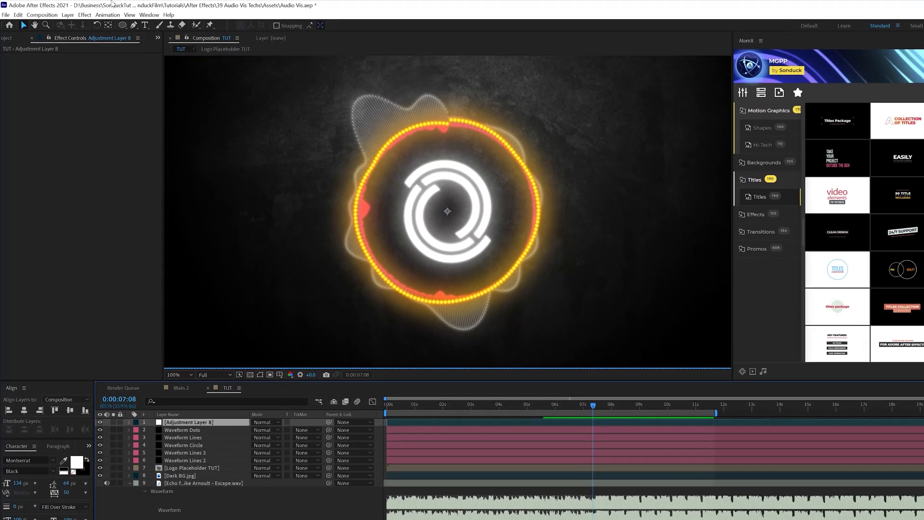
# - Apply CC Lens to the adjustment layer and raise its Size to 110
pyautogui.click(79, 14)
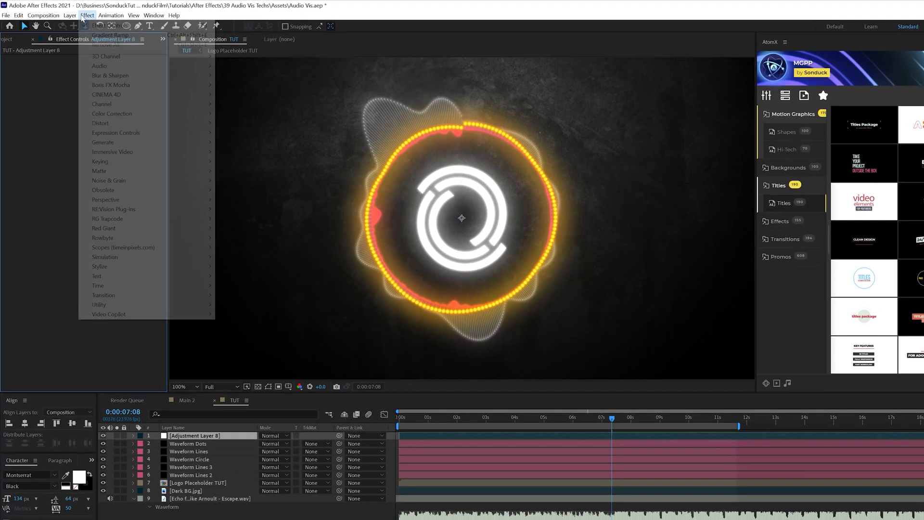
pyautogui.moveTo(117, 124)
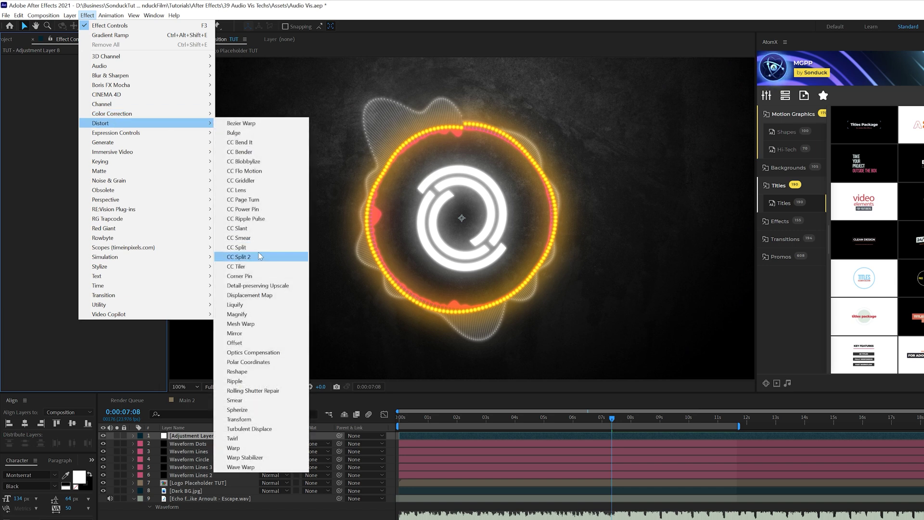
pyautogui.click(236, 190)
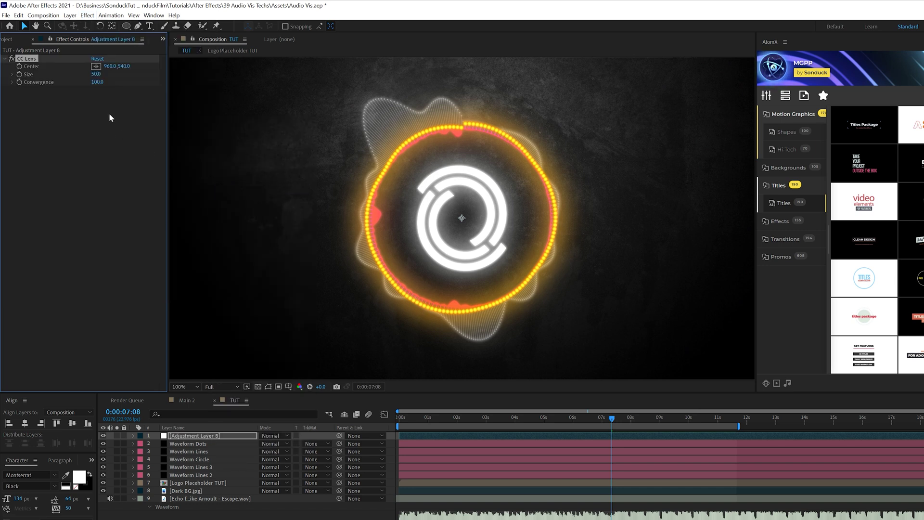
pyautogui.moveTo(95, 75); pyautogui.dragTo(132, 87)
pyautogui.press('space')
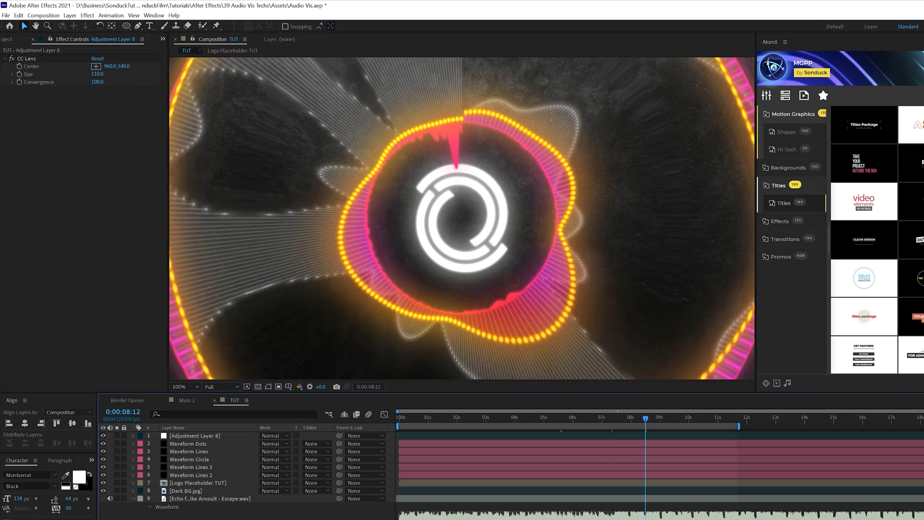
pyautogui.click(27, 59)
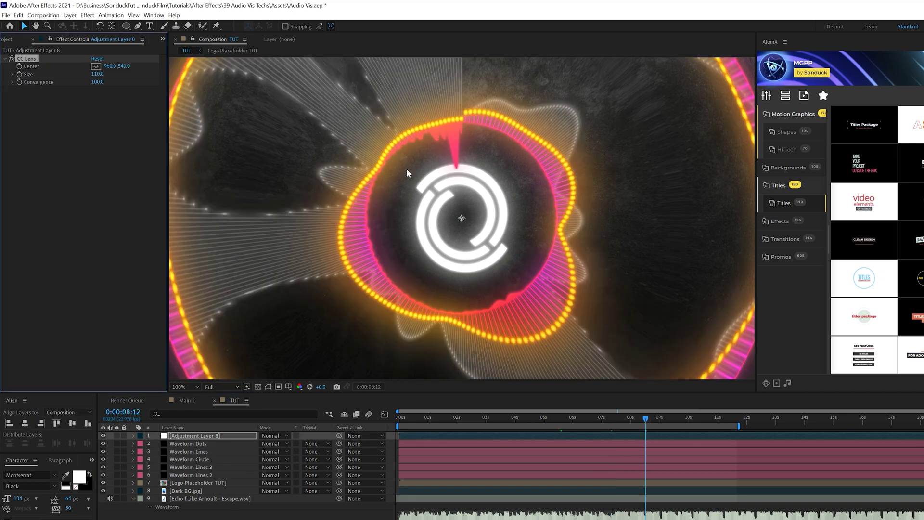
# - Convert the music layer's audio to keyframes, creating an Audio Amplitude layer
pyautogui.click(202, 499)
pyautogui.rightClick(205, 501)
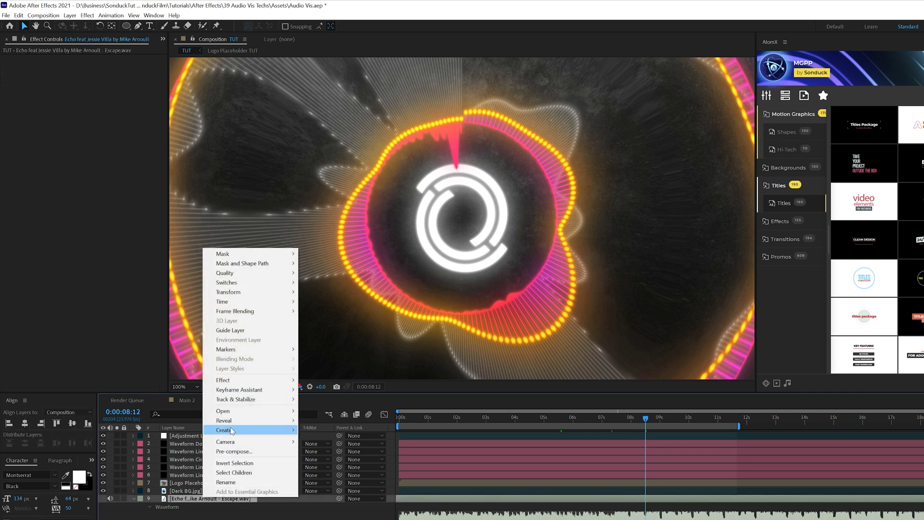
pyautogui.moveTo(246, 393)
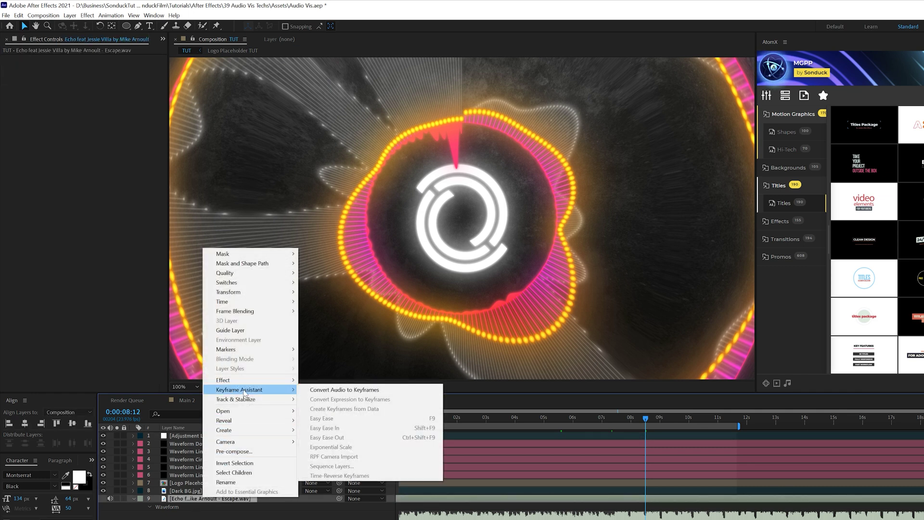
pyautogui.click(339, 392)
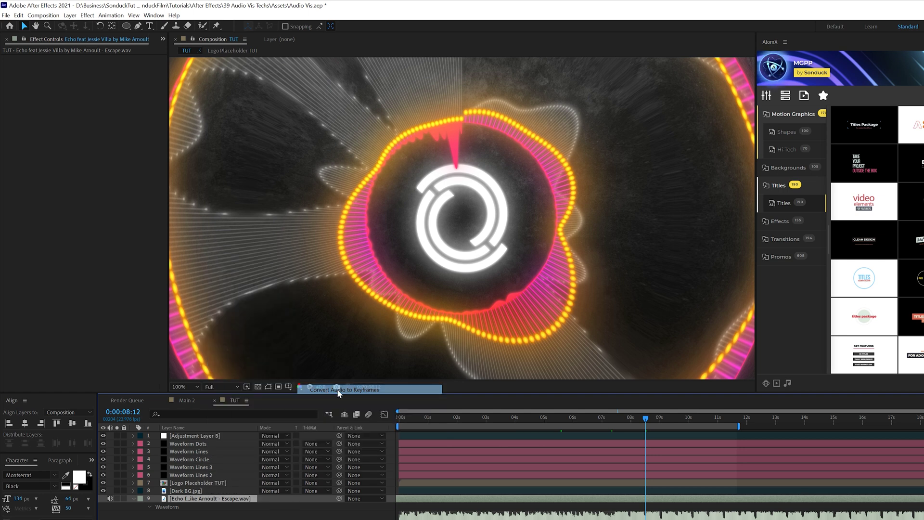
# - Delete the Left and Right Channel effects and reveal the Both Channels keyframes
pyautogui.click(192, 437)
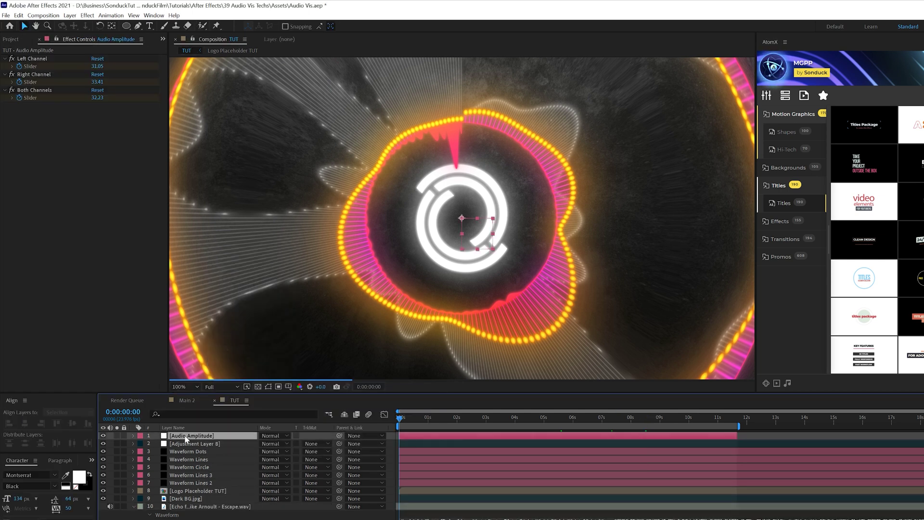
pyautogui.click(31, 58)
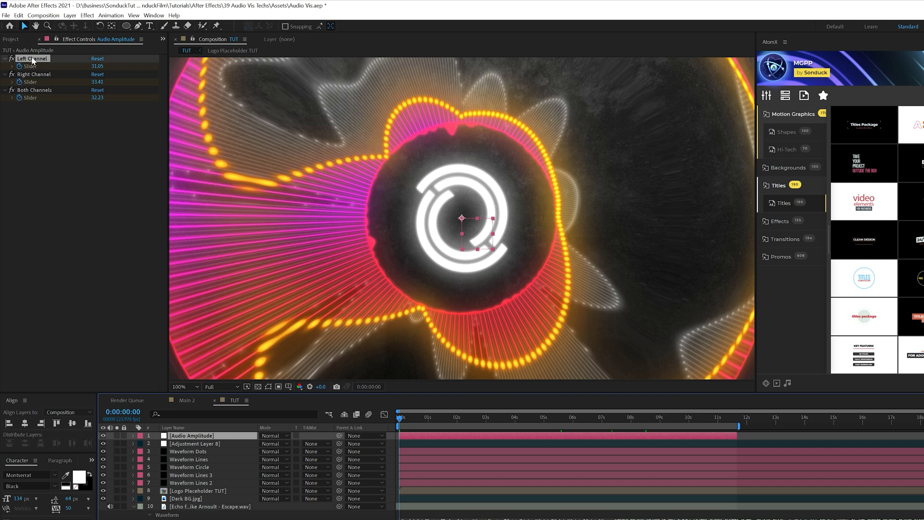
pyautogui.keyDown('shift'); pyautogui.click(30, 74); pyautogui.keyUp('shift')
pyautogui.press('Delete')
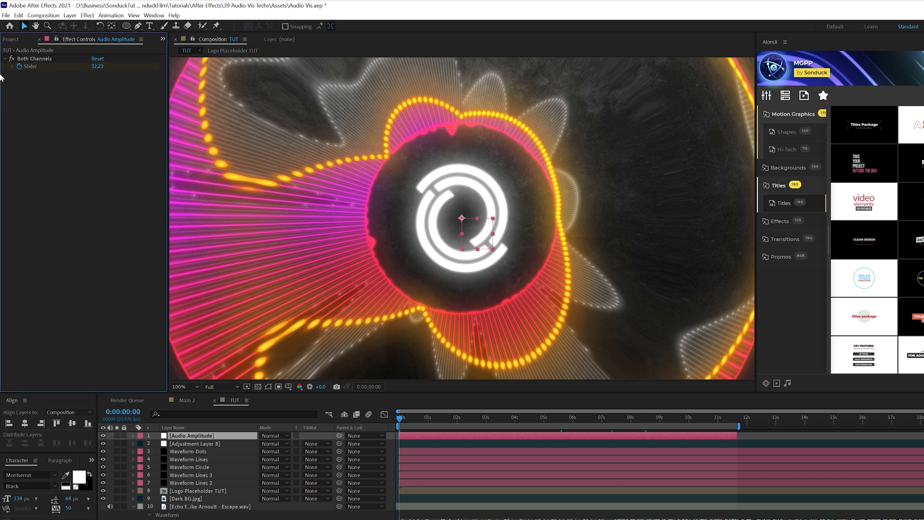
pyautogui.press('u')
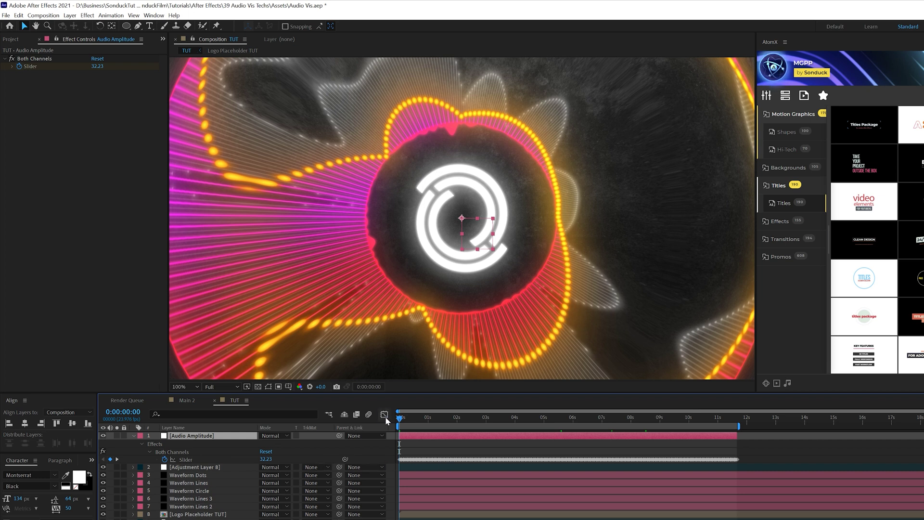
# - Show the Both Channels slider's amplitude curve in the Graph Editor
pyautogui.click(384, 414)
pyautogui.click(190, 459)
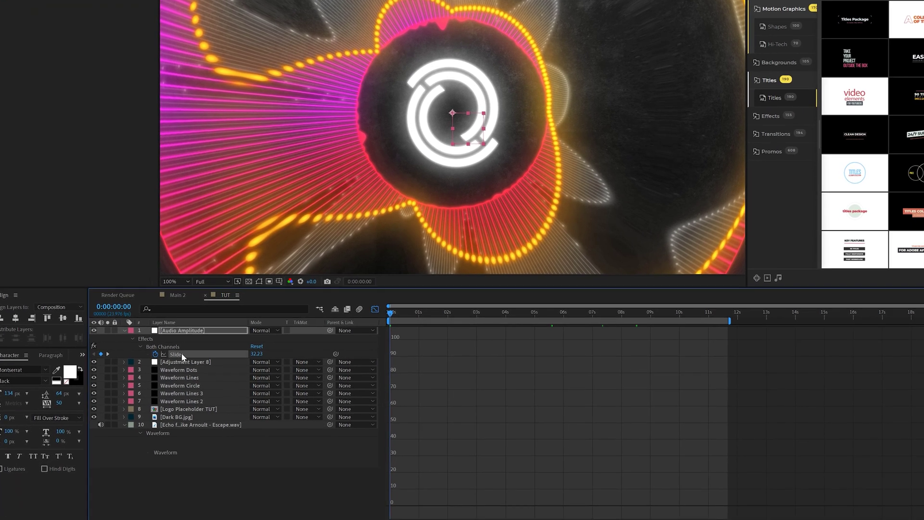
pyautogui.click(182, 356)
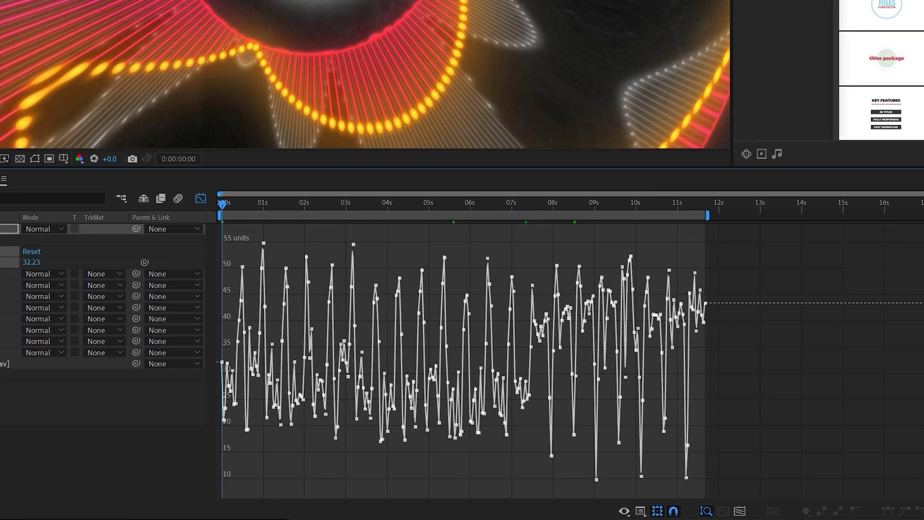
# - Give the Both Channels slider the expression linear(value,20,50,90,120)
pyautogui.hotkey('alt', 'shift', '=')
pyautogui.press('BackSpace')
pyautogui.write('line')
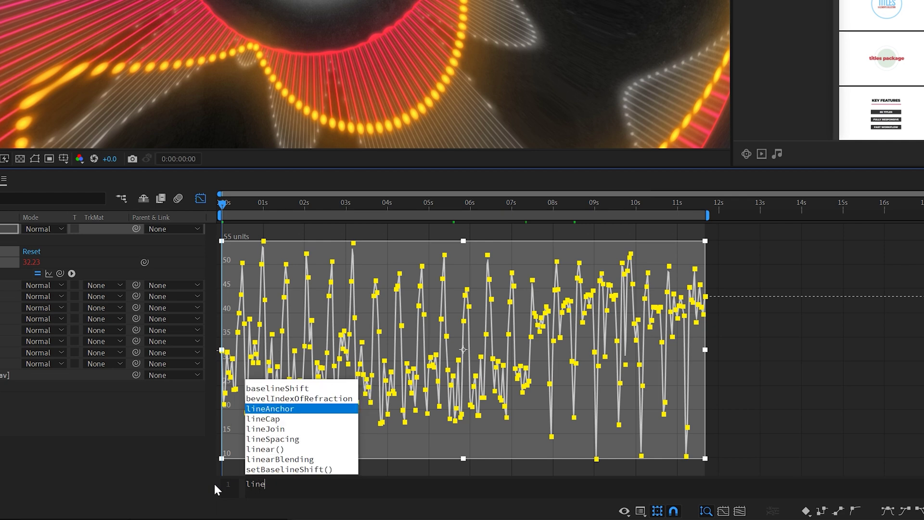
pyautogui.write('ar(v')
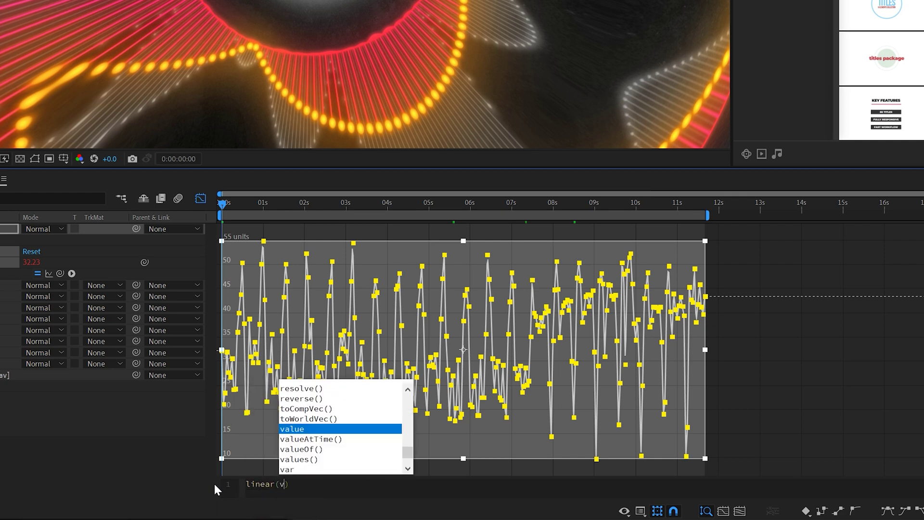
pyautogui.write('alue,')
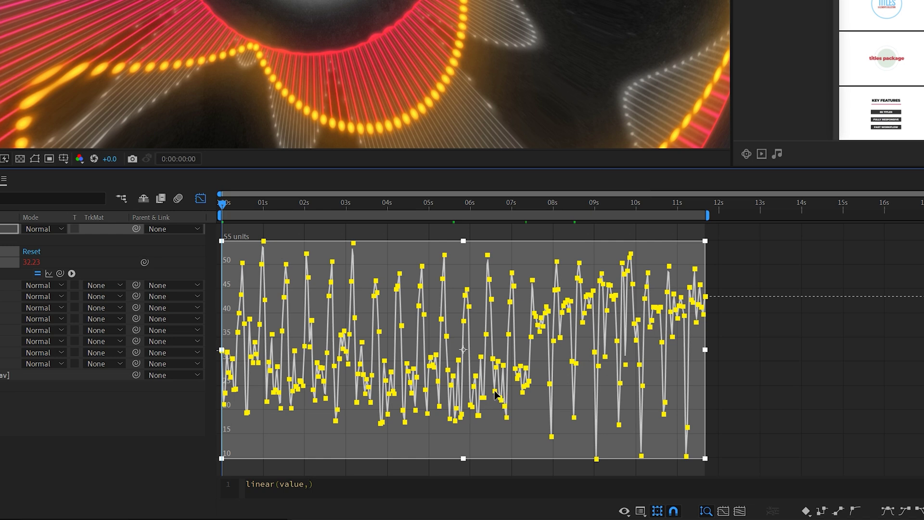
pyautogui.write('20,50')
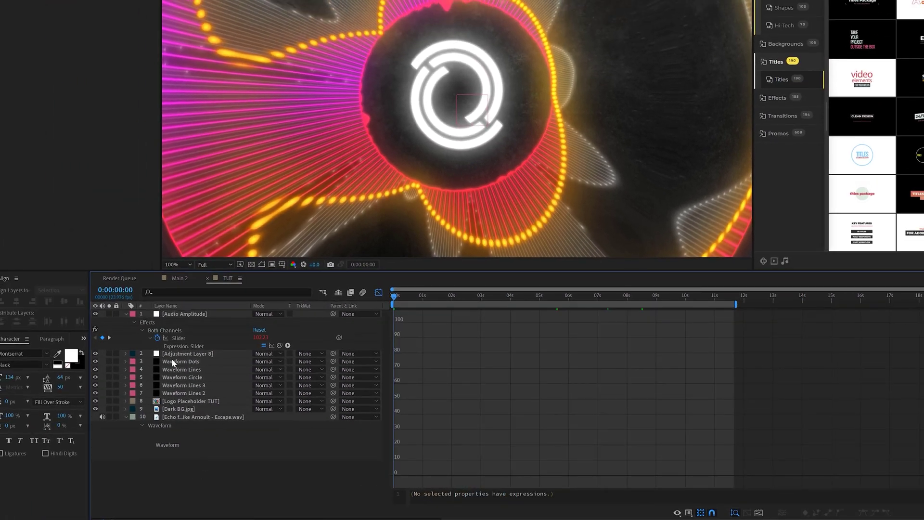
pyautogui.click(180, 354)
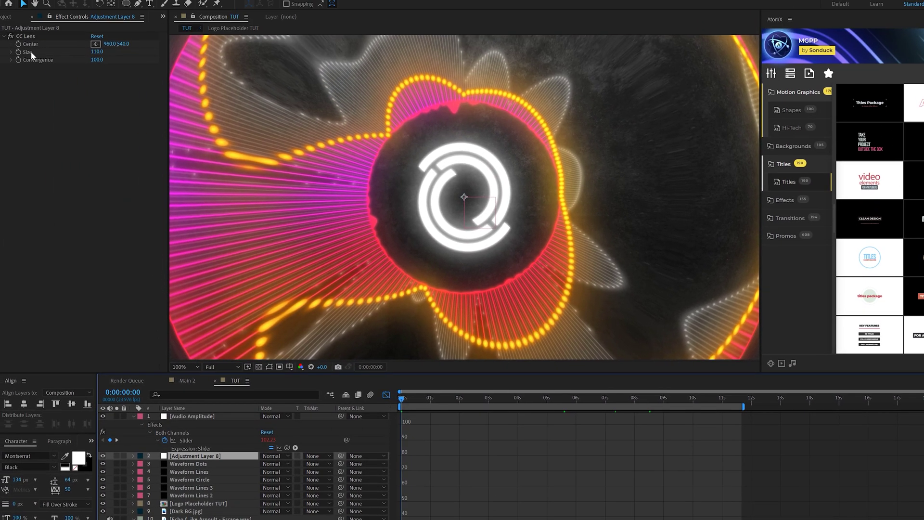
# - Set CC Lens Size to 90, then link it by expression to the Both Channels slider
pyautogui.click(99, 52)
pyautogui.click(98, 52)
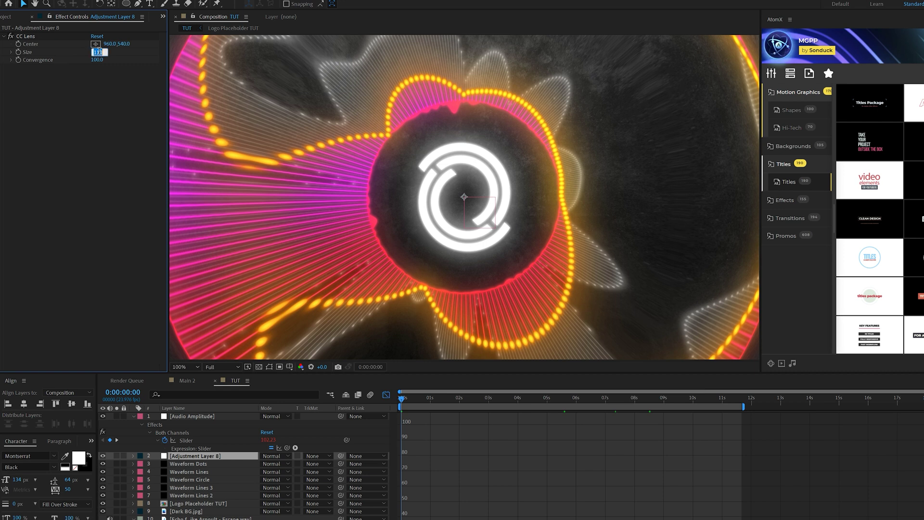
pyautogui.write('90')
pyautogui.press('Return')
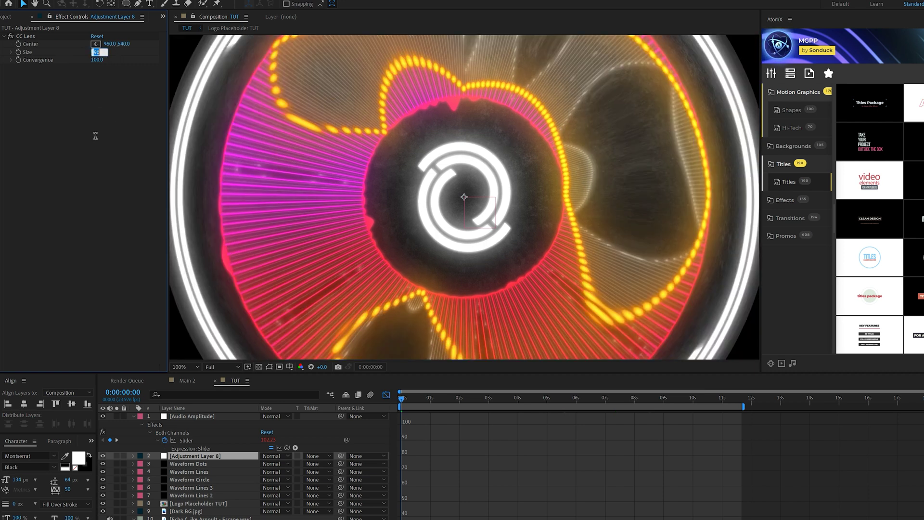
pyautogui.write('120')
pyautogui.press('Return')
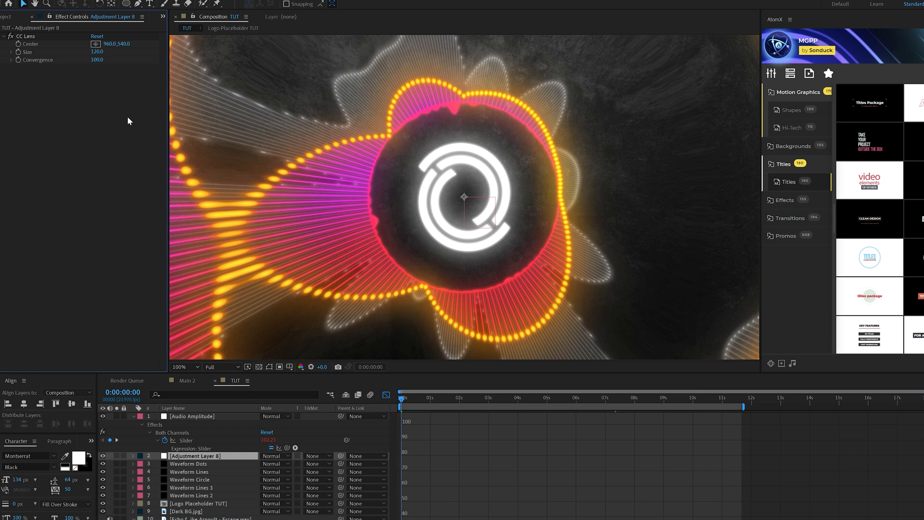
pyautogui.hotkey('ctrl', 'z')
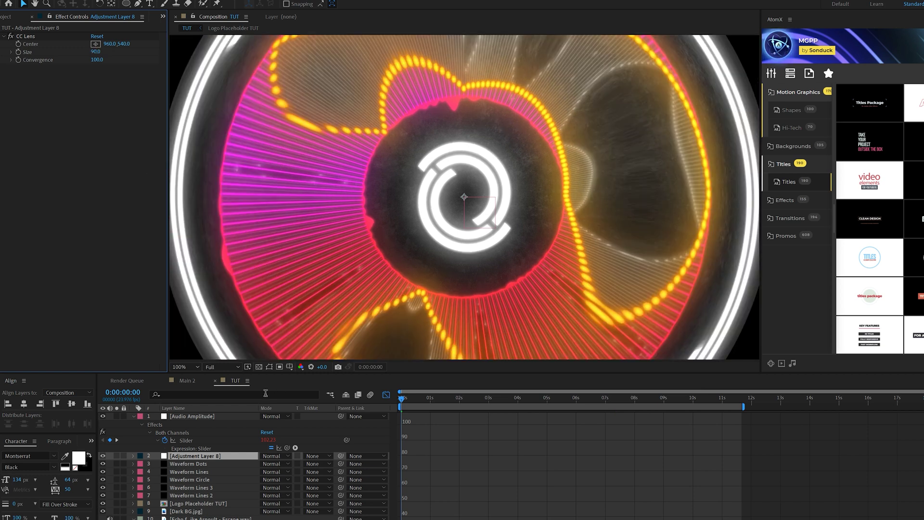
pyautogui.keyDown('alt'); pyautogui.click(20, 51); pyautogui.keyUp('alt')
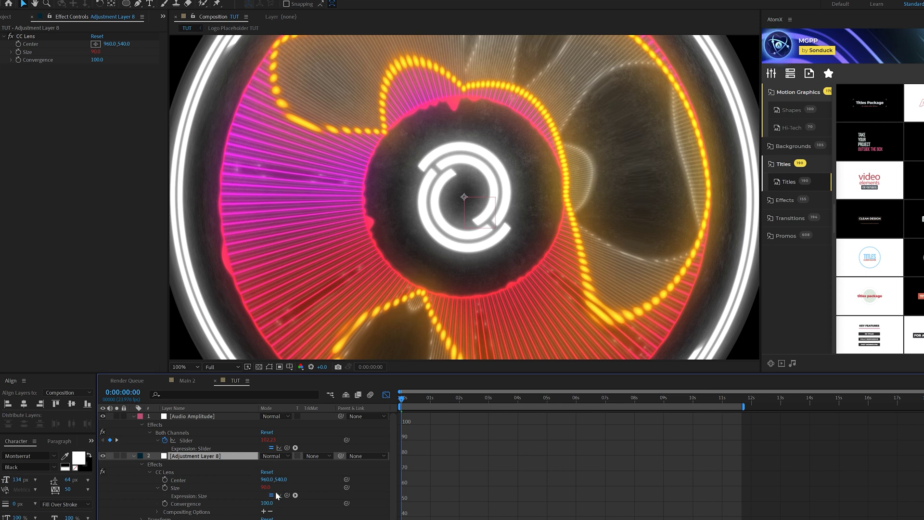
pyautogui.moveTo(288, 495); pyautogui.dragTo(186, 440)
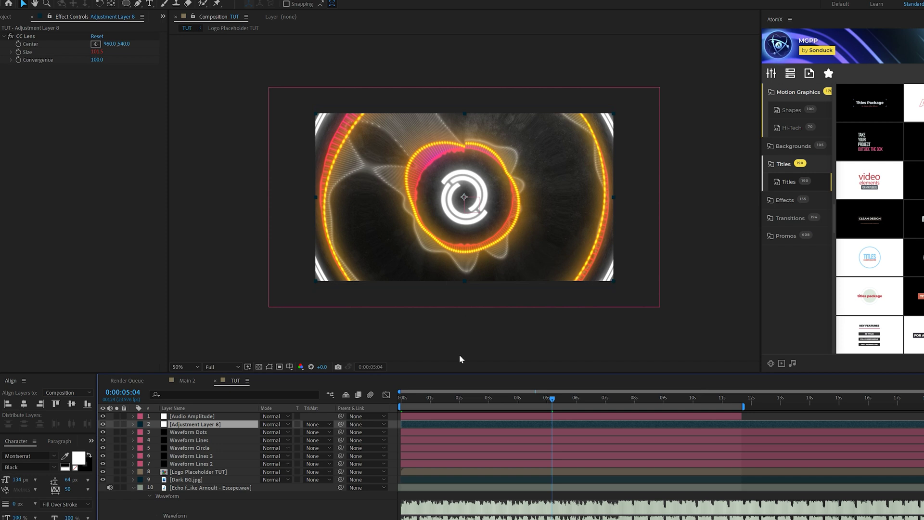
# - Review the Audio Amplitude slider's expression and view the preview at full size
pyautogui.click(195, 418)
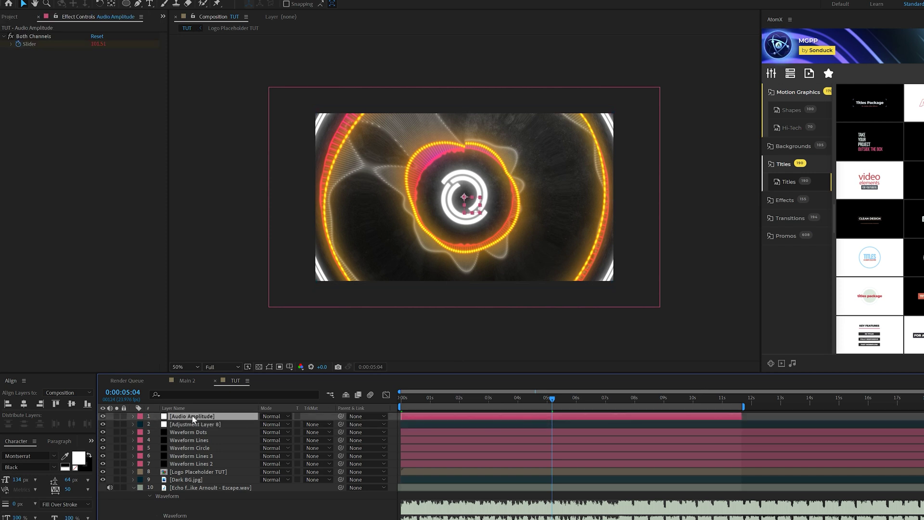
pyautogui.press('e')
pyautogui.press('e')
pyautogui.press('l')
pyautogui.press('l')
pyautogui.press('.')
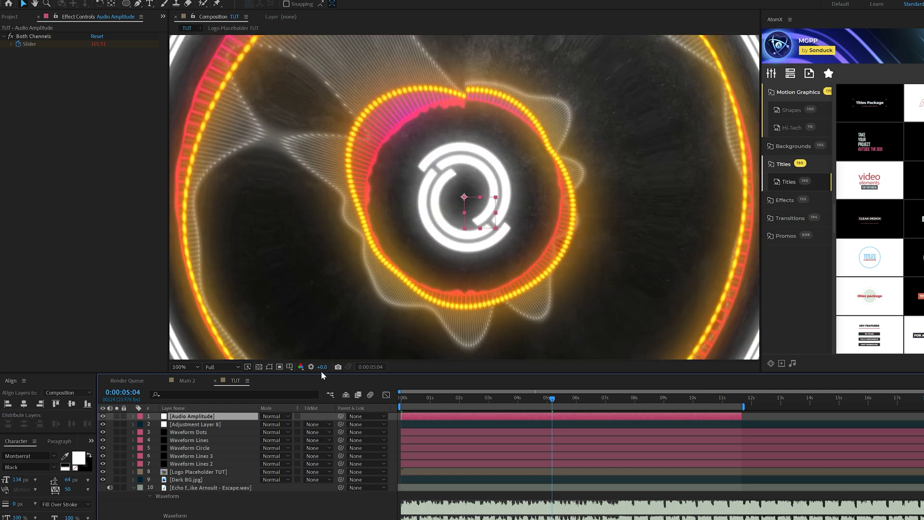
pyautogui.click(193, 472)
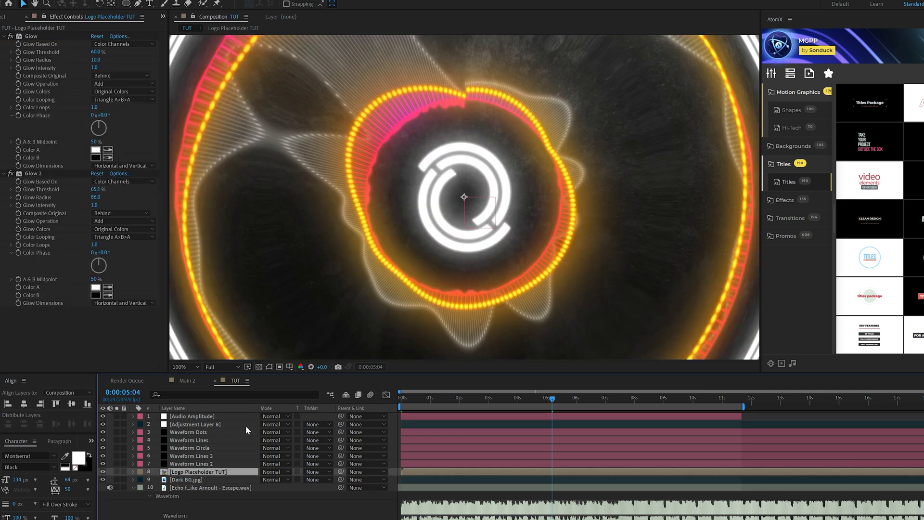
# - Duplicate Audio Amplitude and change its expression's output range to 80–120
pyautogui.click(195, 420)
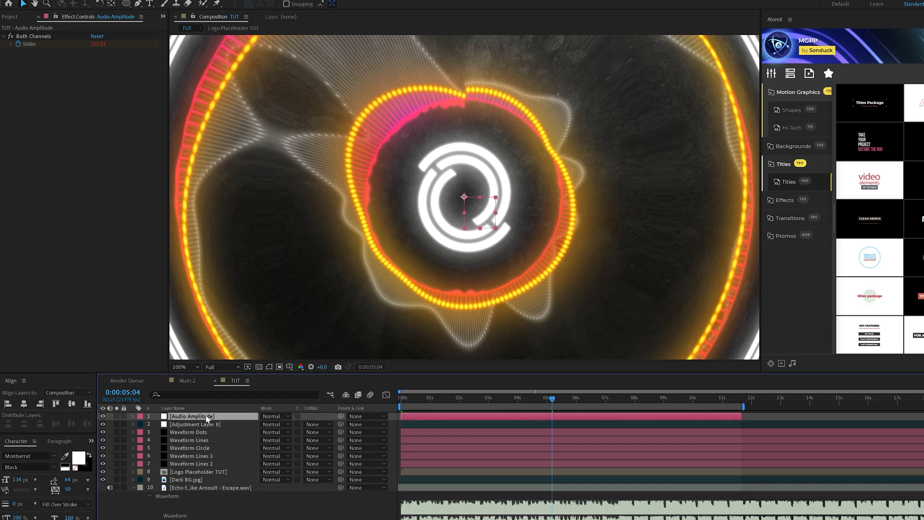
pyautogui.hotkey('ctrl', 'd')
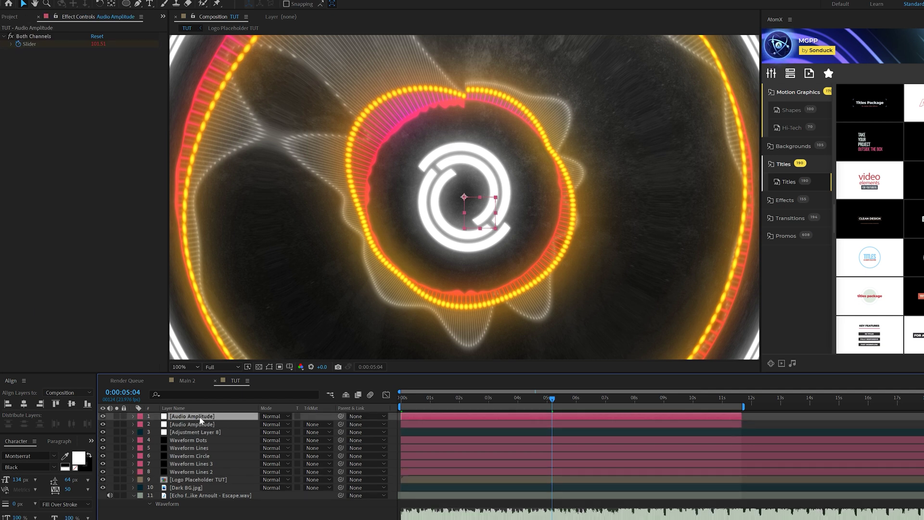
pyautogui.press('e')
pyautogui.press('e')
pyautogui.click(480, 449)
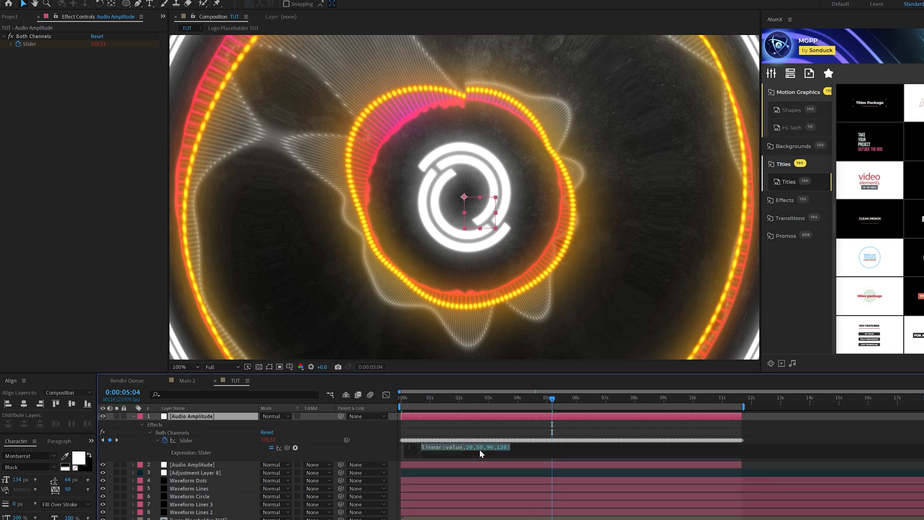
pyautogui.press('BackSpace')
pyautogui.press('Delete')
pyautogui.write('8')
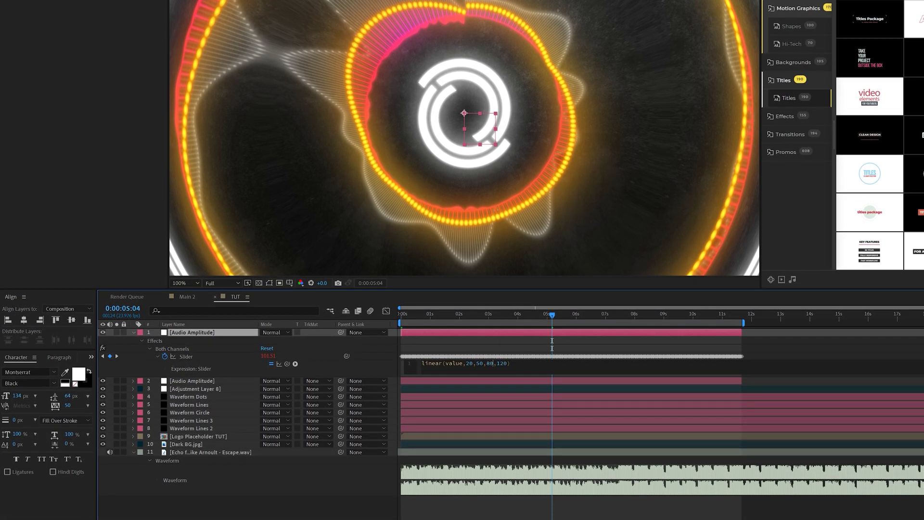
pyautogui.click(230, 505)
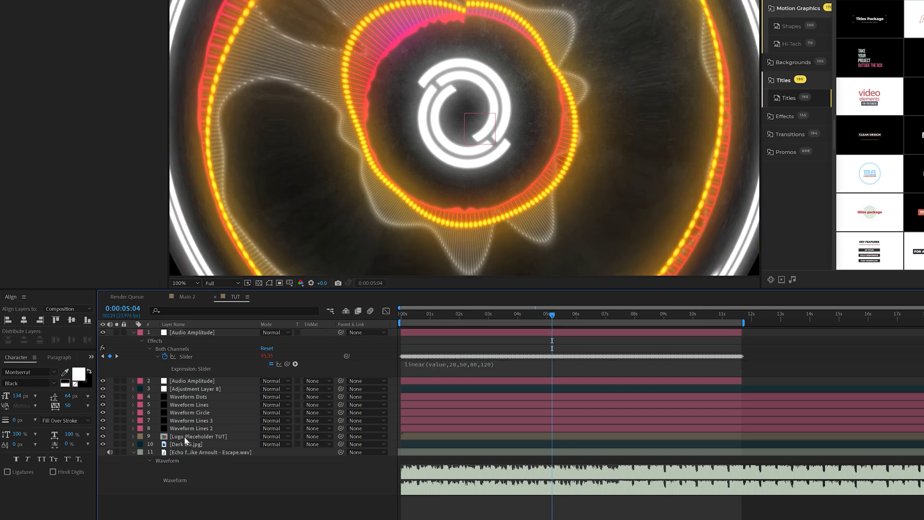
# - Link the Logo Placeholder TUT layer's Scale to the new amplitude slider by expression
pyautogui.click(184, 436)
pyautogui.press('s')
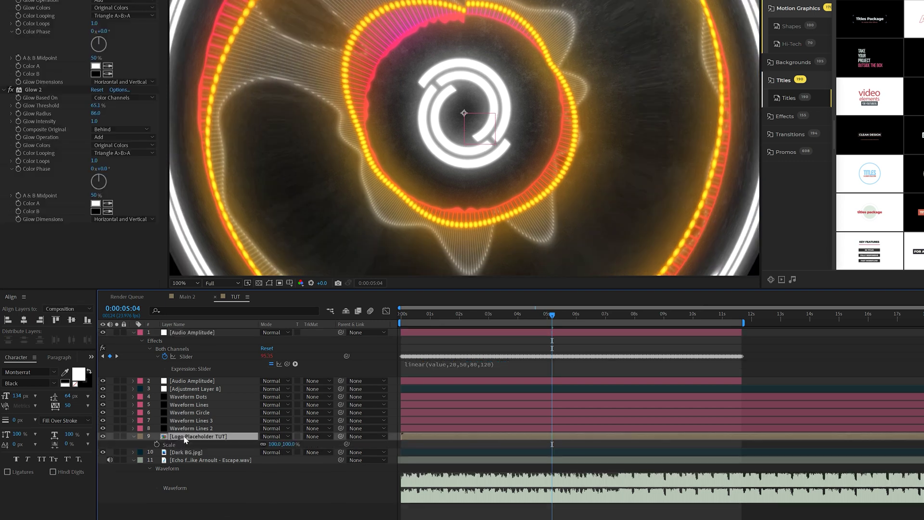
pyautogui.keyDown('alt'); pyautogui.click(157, 444); pyautogui.keyUp('alt')
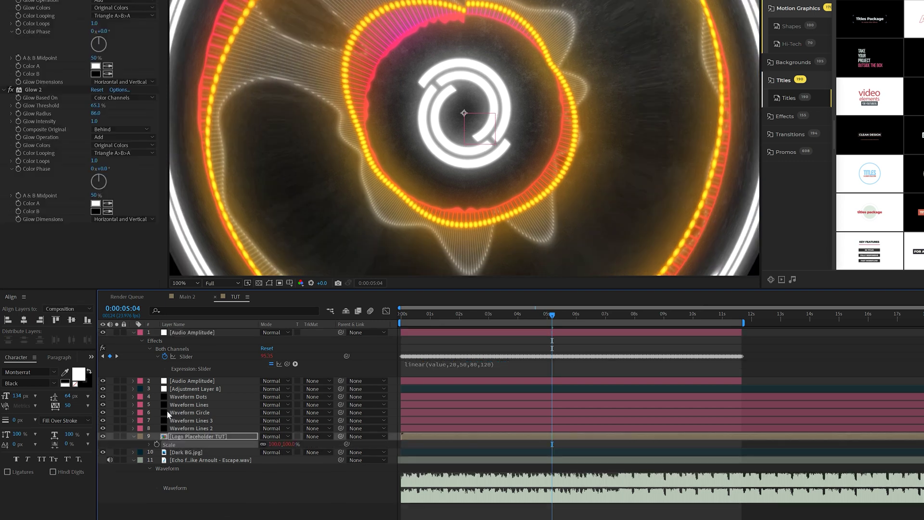
pyautogui.click(186, 334)
pyautogui.moveTo(288, 452); pyautogui.dragTo(193, 358)
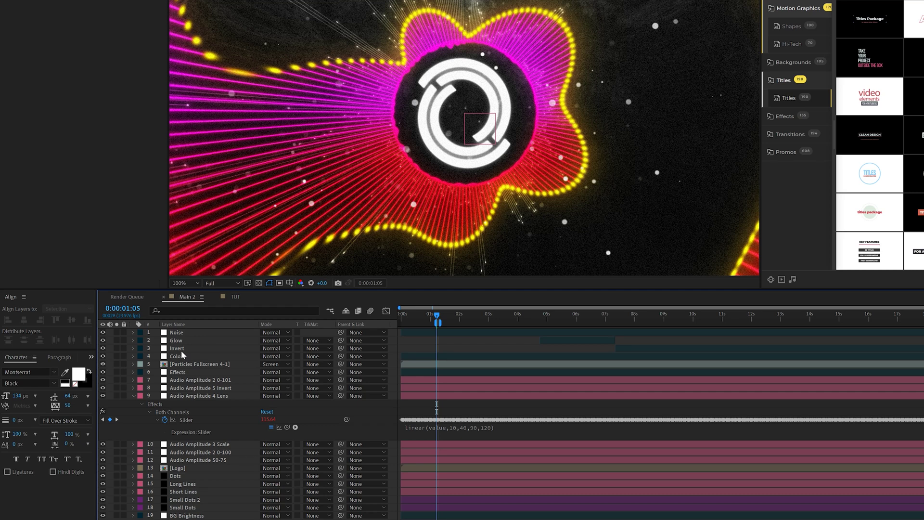
# - Locate the Invert layer's start in Main 2, stepping back to 0:00:06:21
pyautogui.click(181, 350)
pyautogui.press('i')
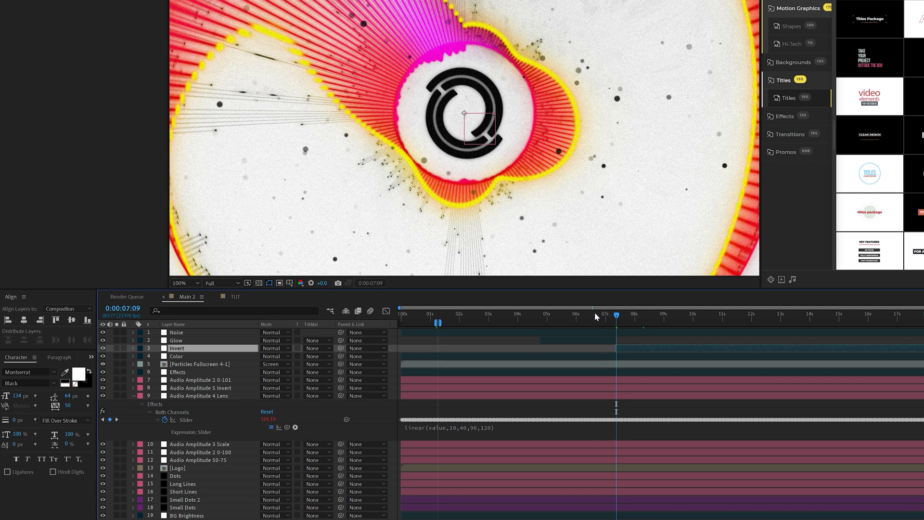
pyautogui.click(602, 322)
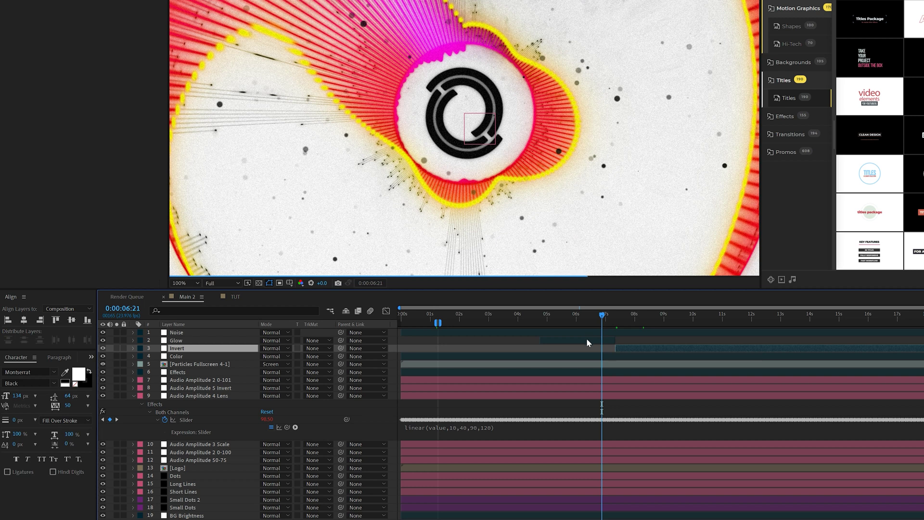
# - Reveal the Glow layer's expression and preview the glow at 0:00:05:12
pyautogui.click(586, 340)
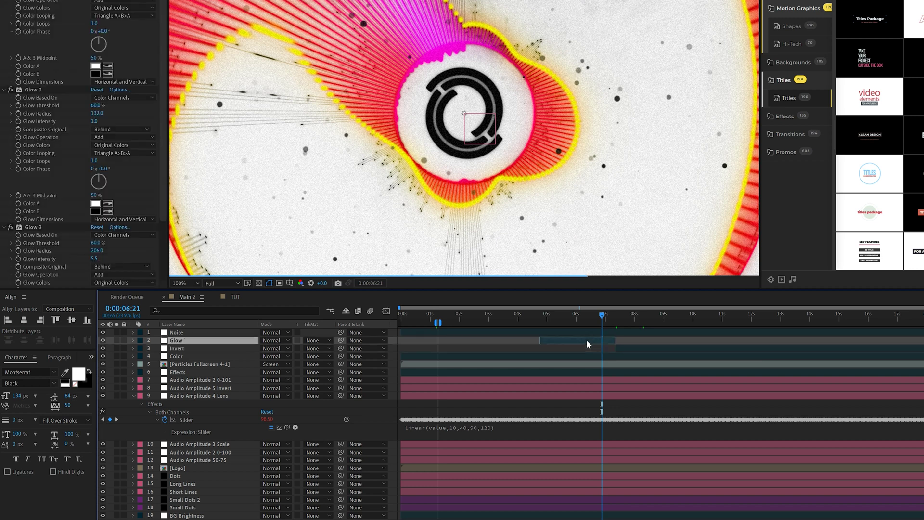
pyautogui.press('u')
pyautogui.press('u')
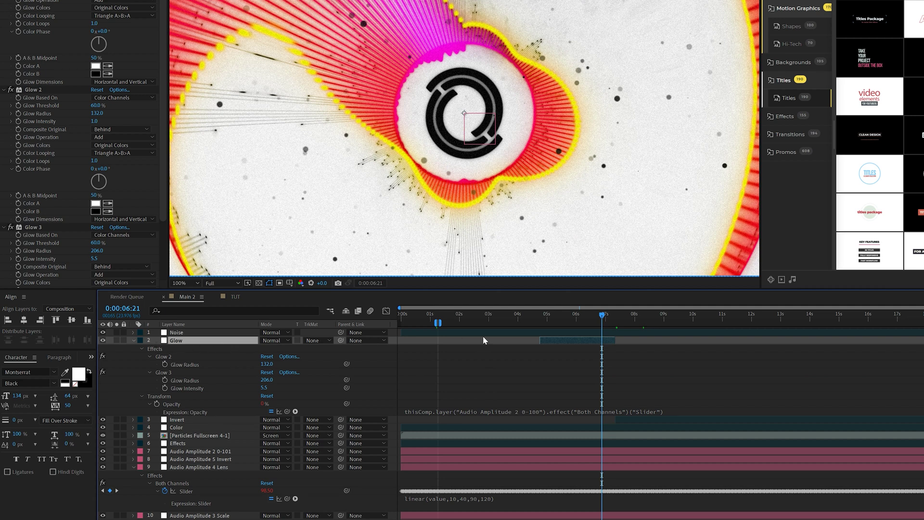
pyautogui.click(562, 315)
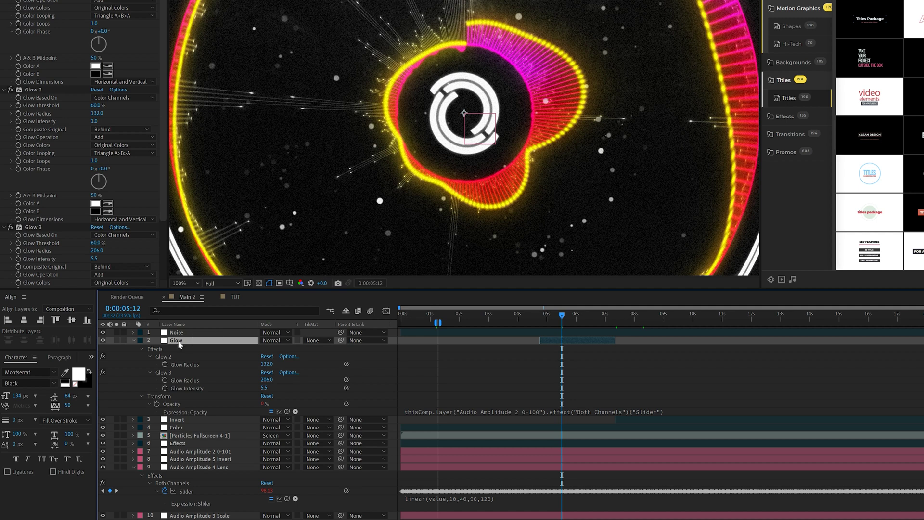
pyautogui.click(133, 340)
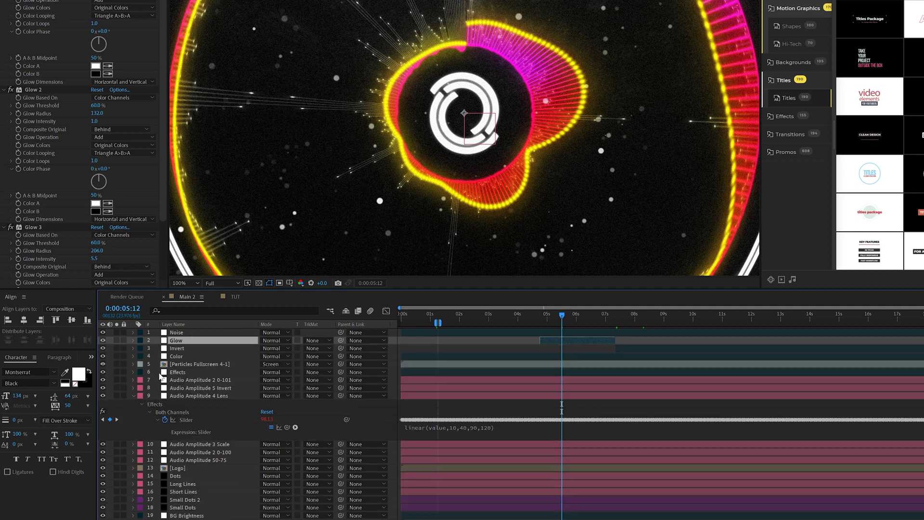
# - Reveal BG Brightness's Brightness expression linked to the Audio Amplitude 2 0-100 slider
pyautogui.click(134, 396)
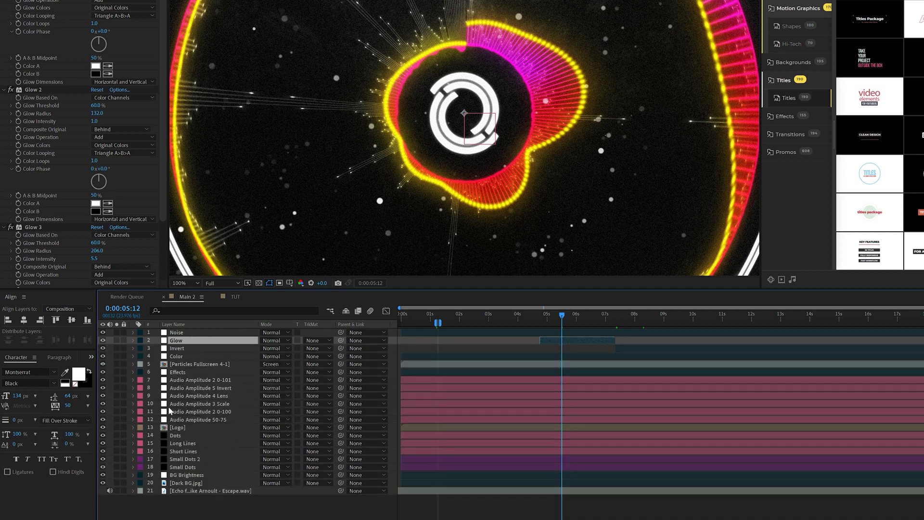
pyautogui.click(180, 477)
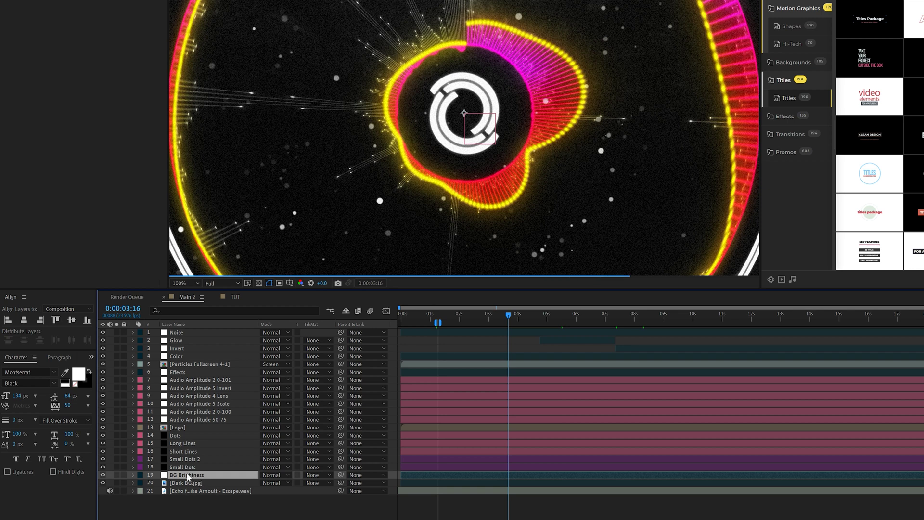
pyautogui.press('e')
pyautogui.press('e')
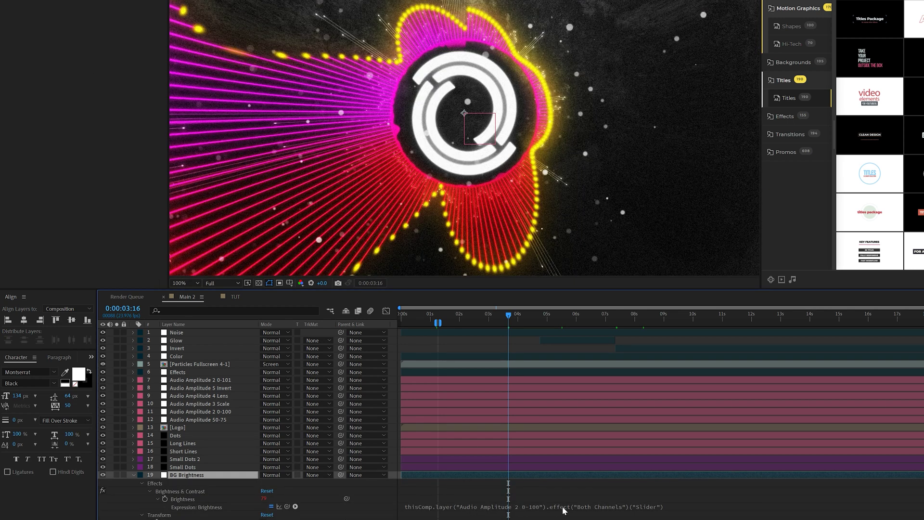
pyautogui.click(218, 396)
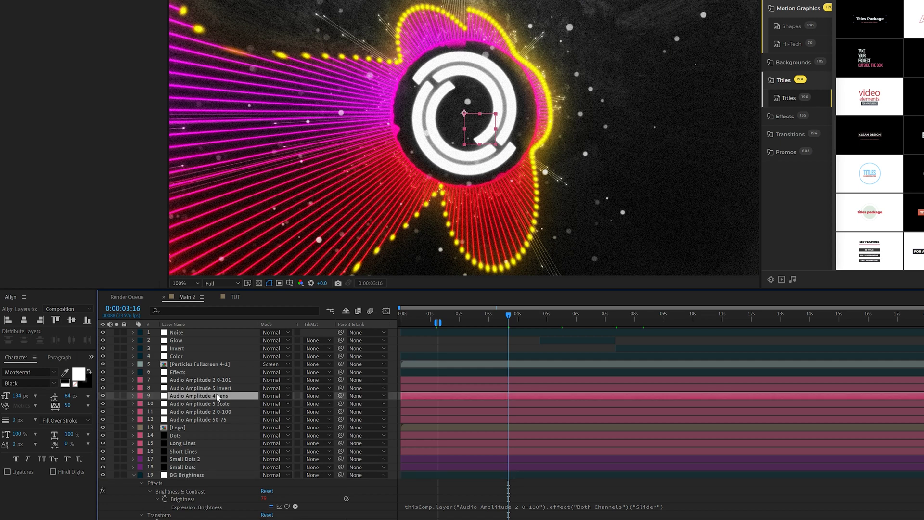